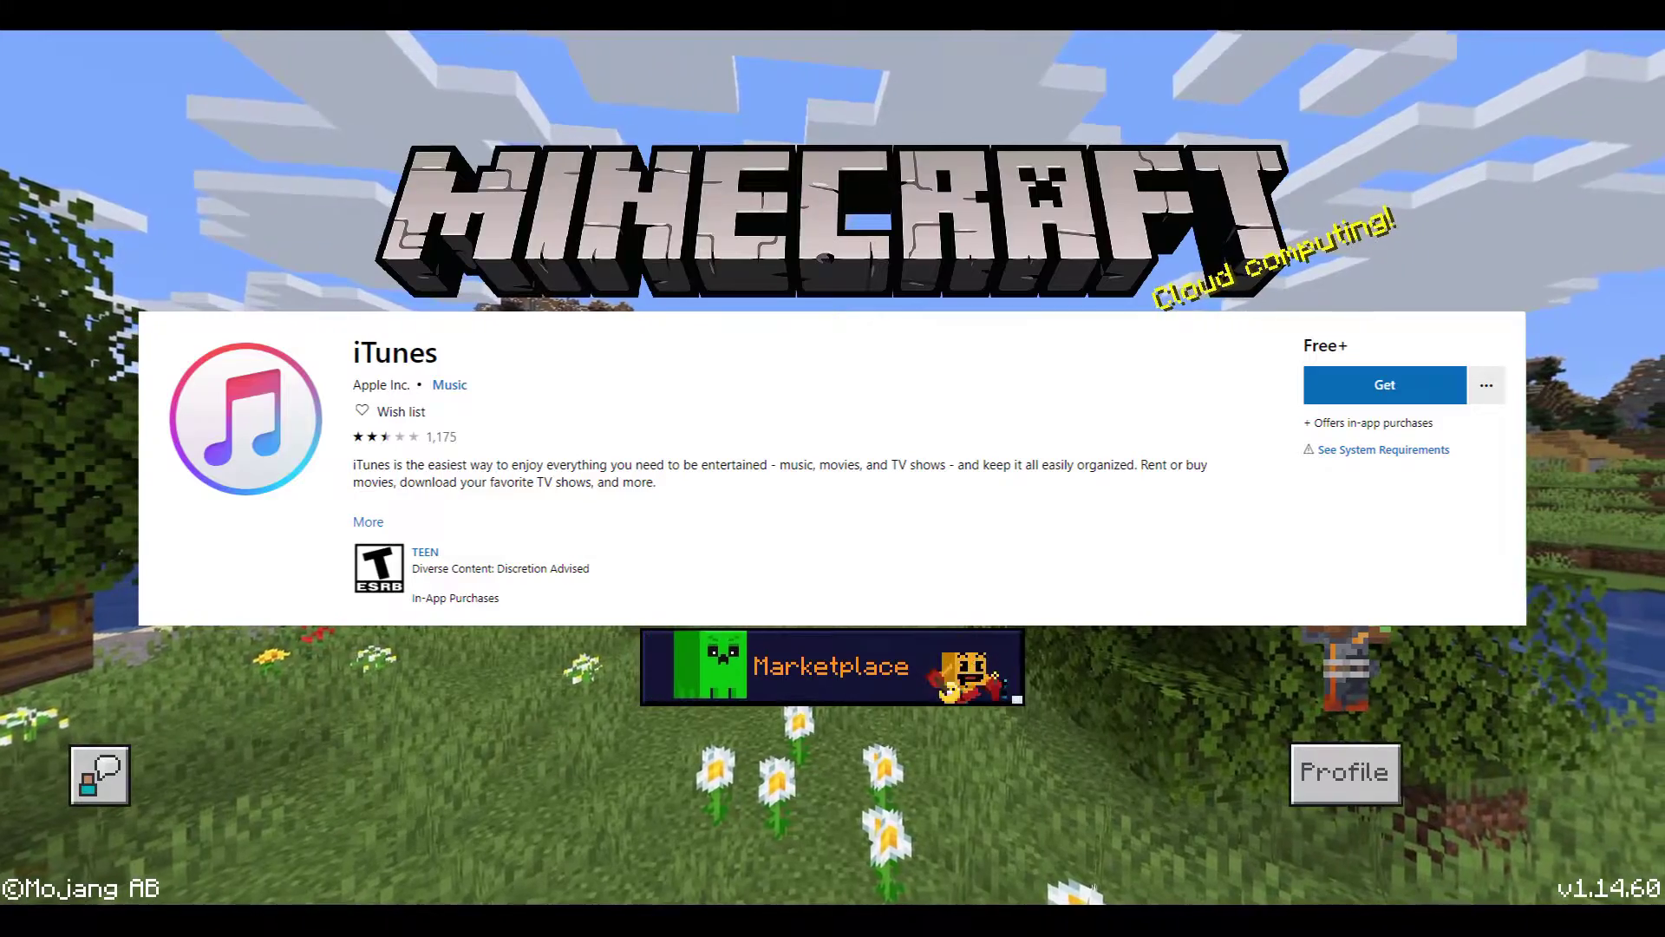
key("Return")
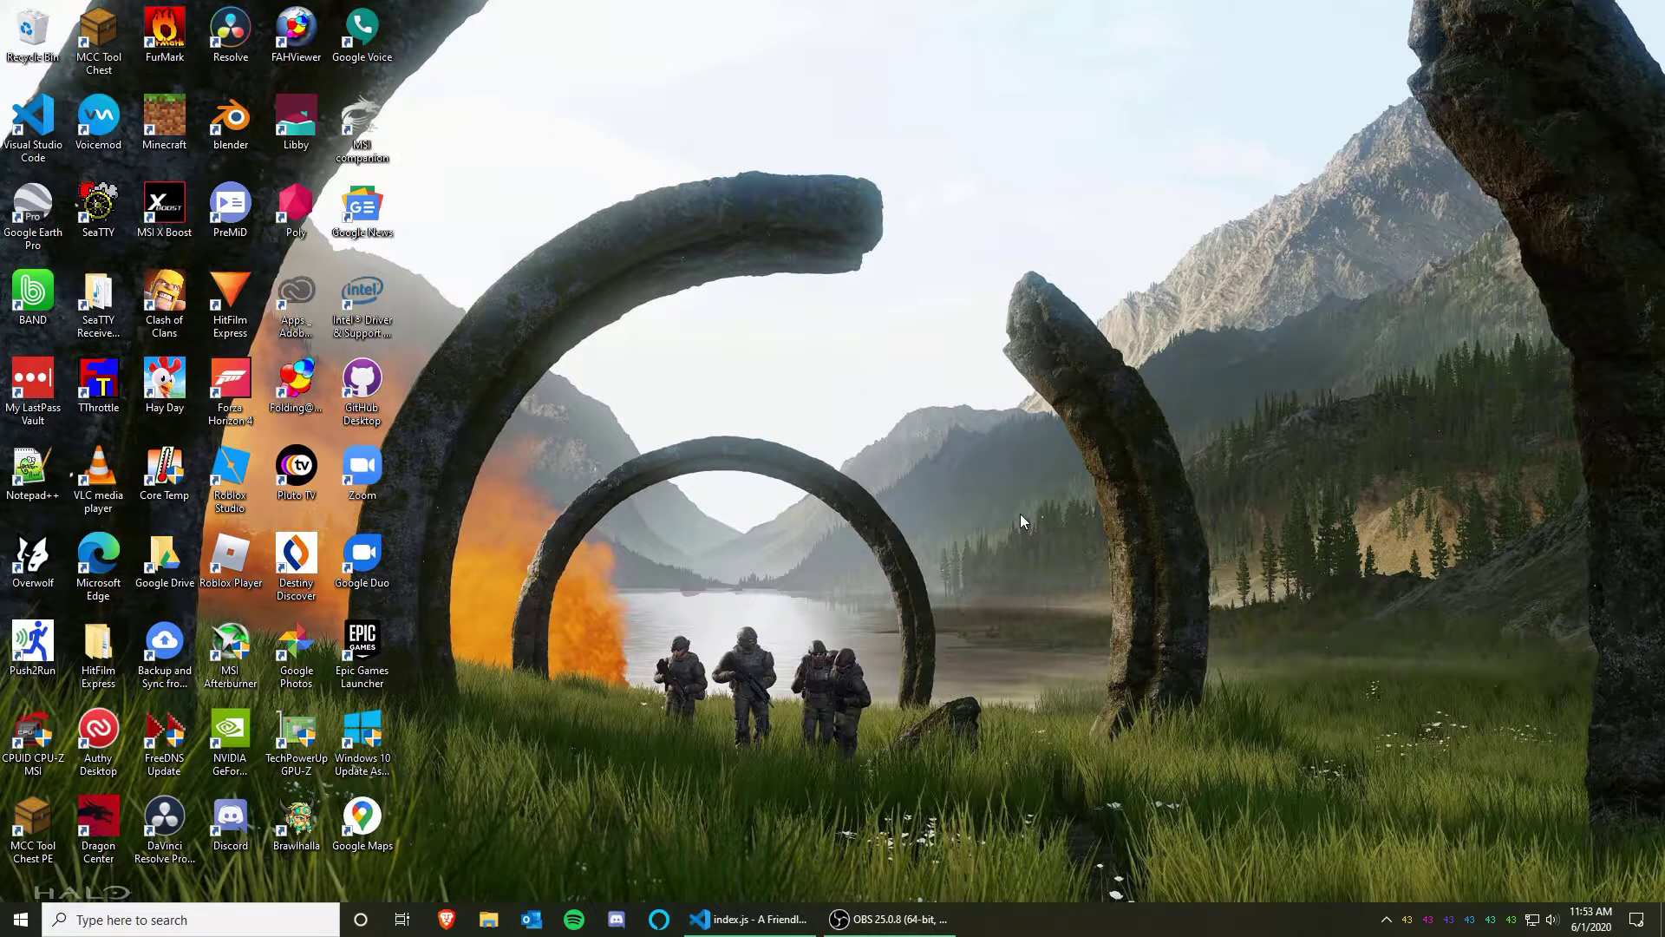
Launch iTunes and maximize its window
left_click(191, 920)
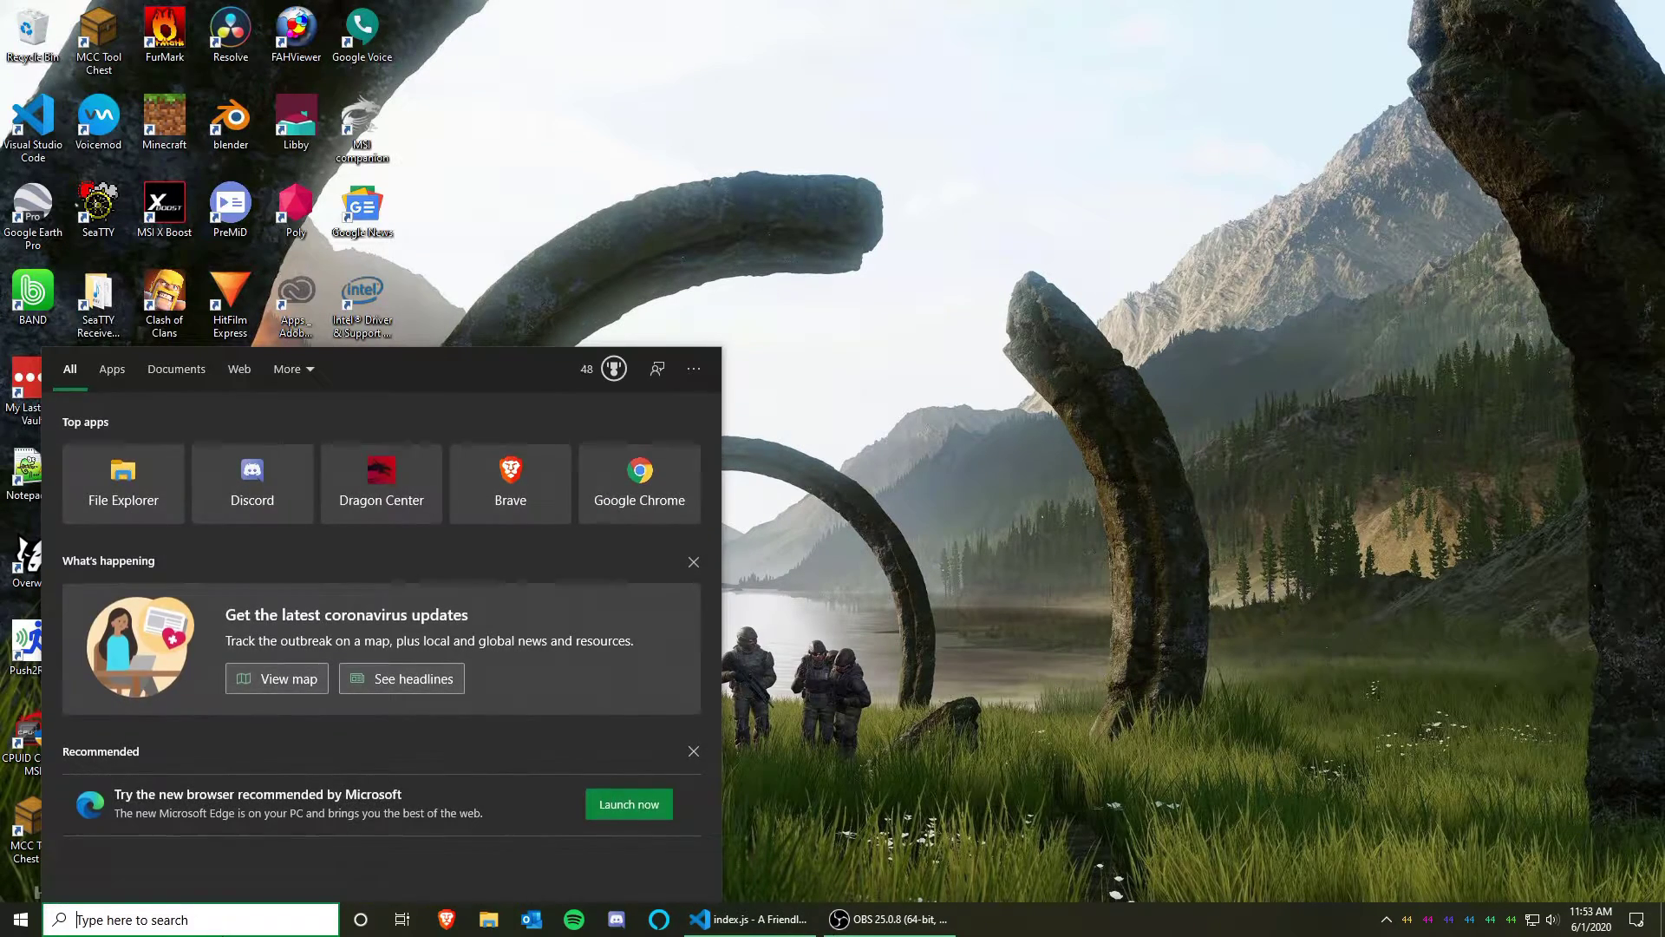
type("itu")
key("Return")
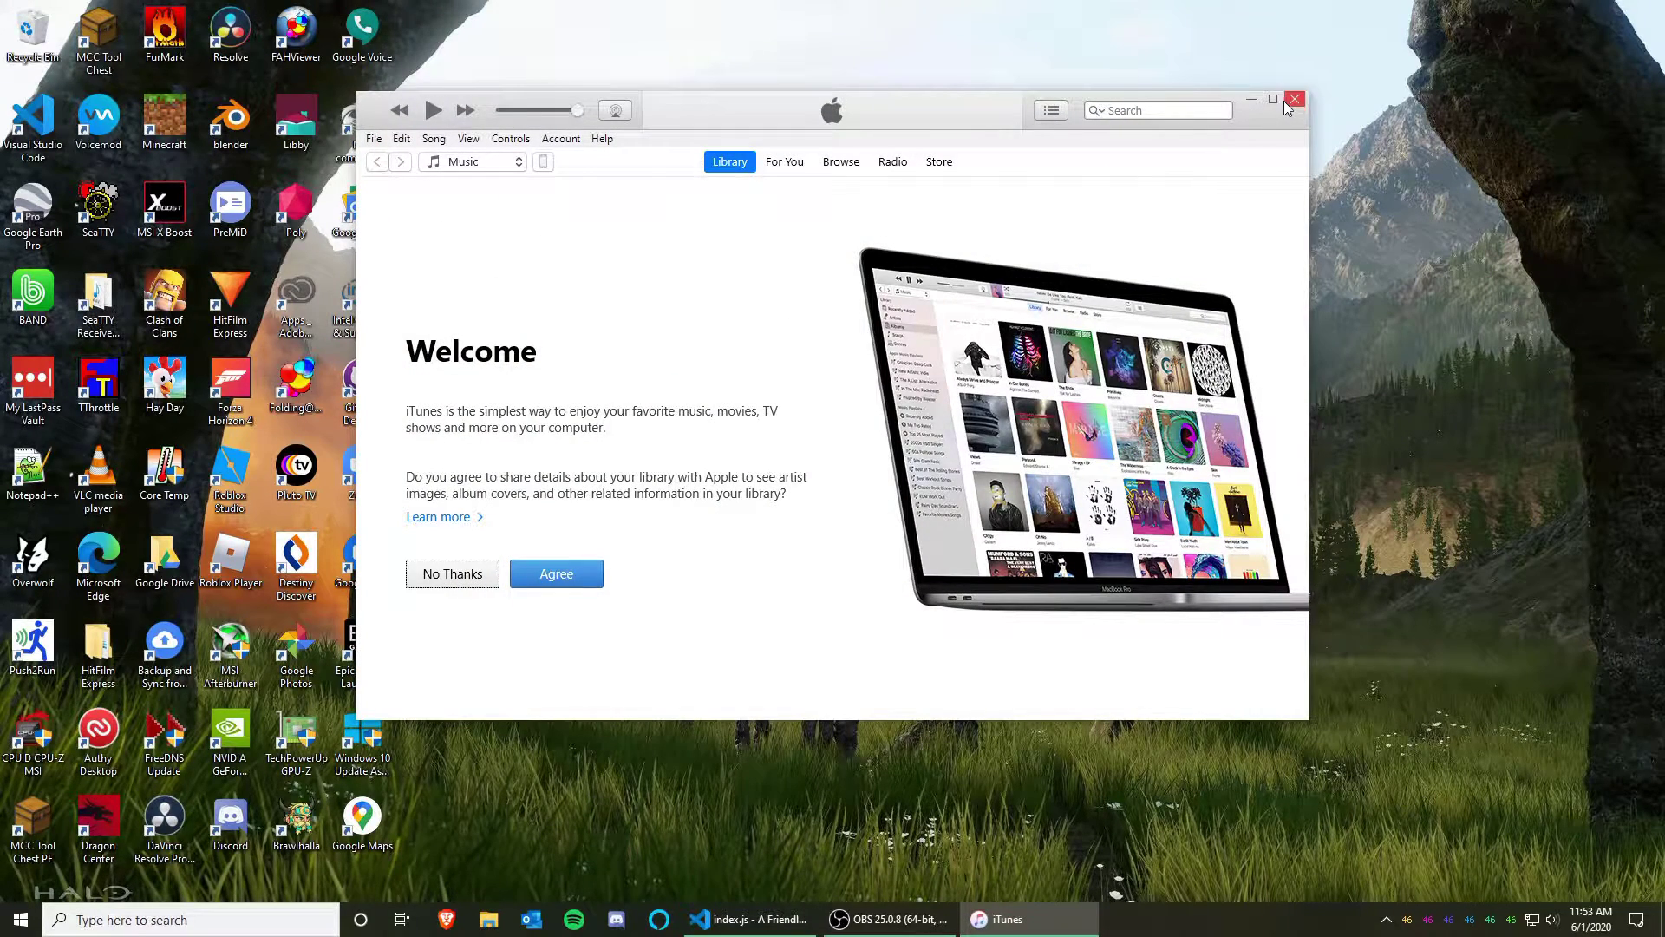
left_click(1273, 100)
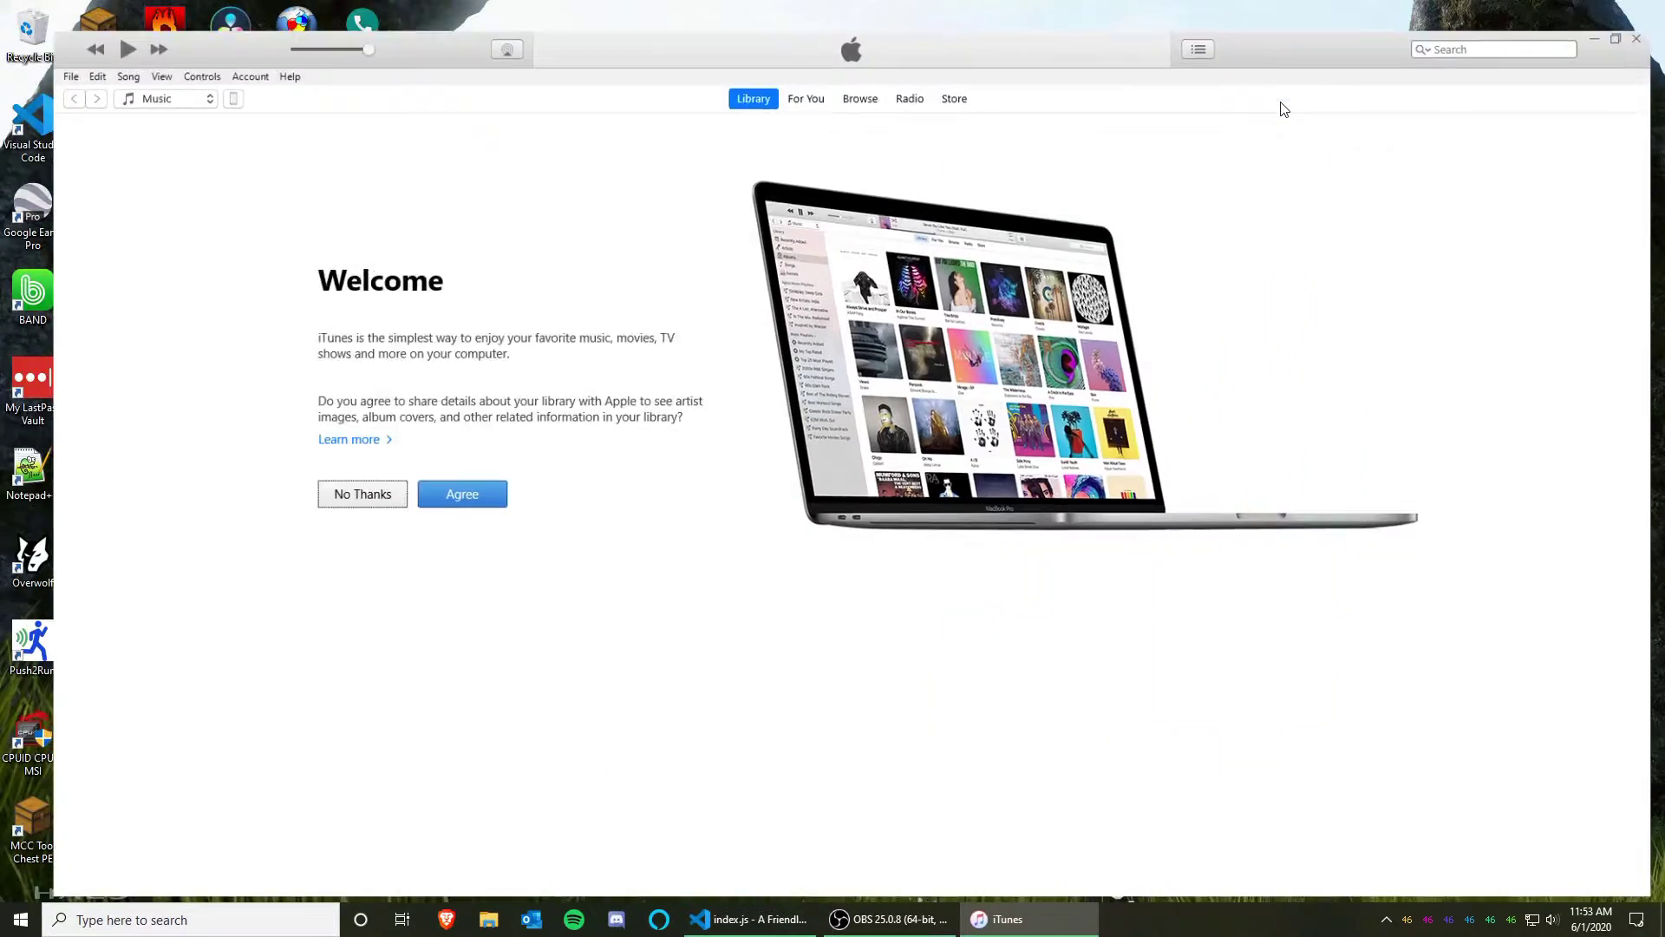
Open the connected iPhone's File Sharing page and show the Minecraft app's documents
left_click(186, 73)
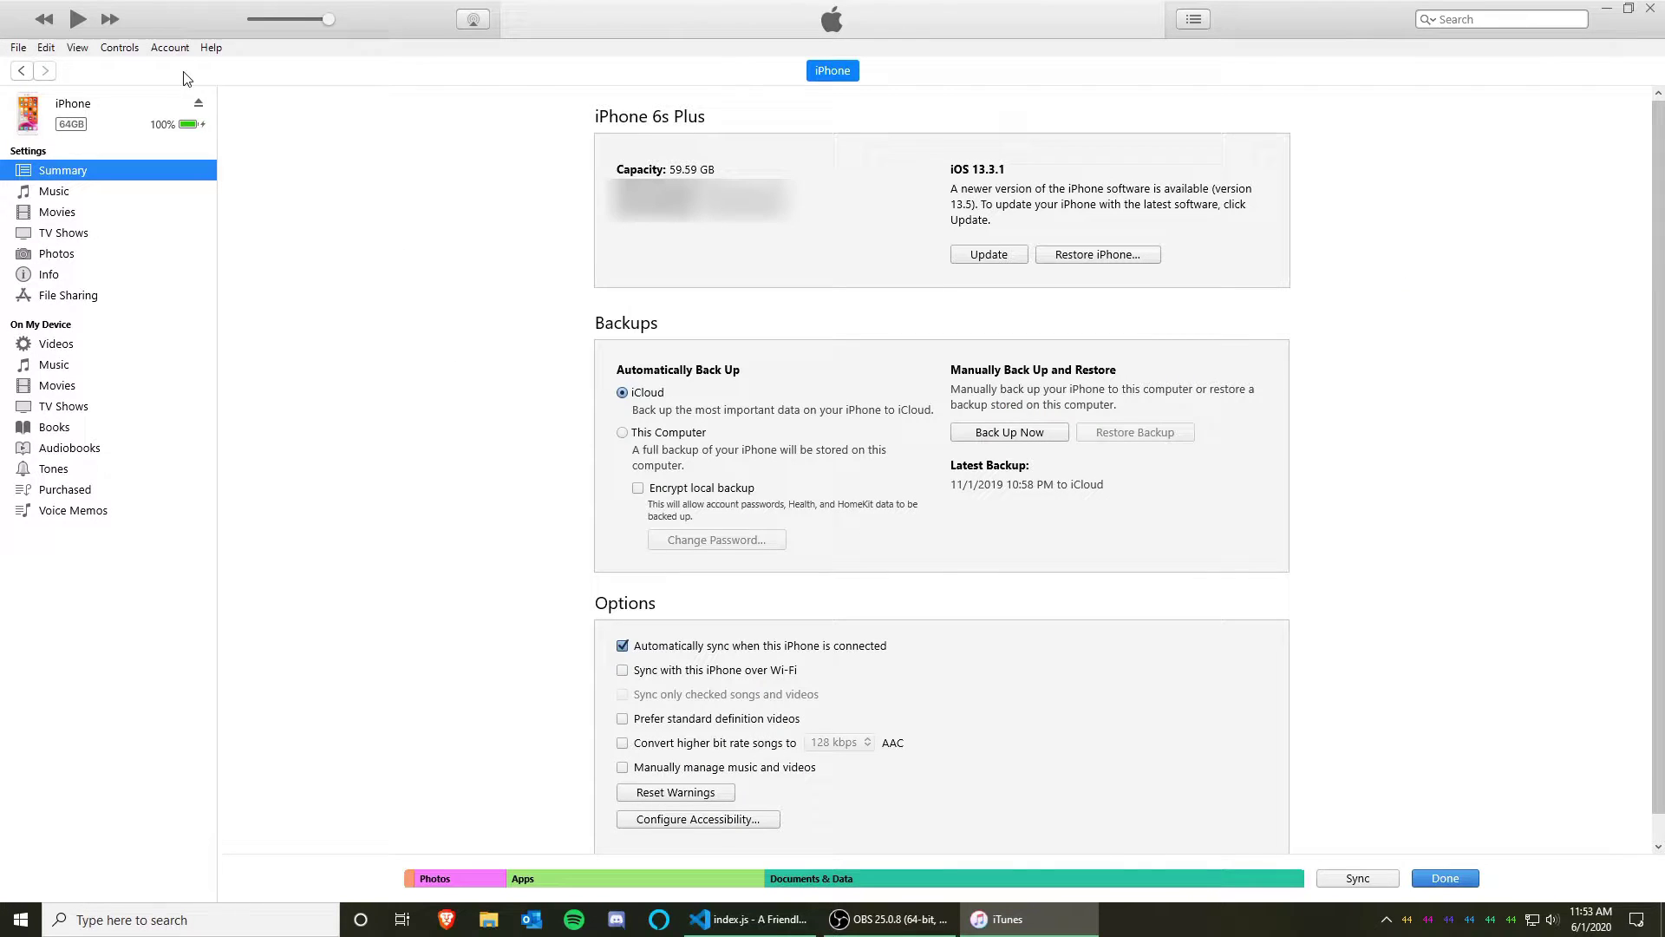
left_click(60, 297)
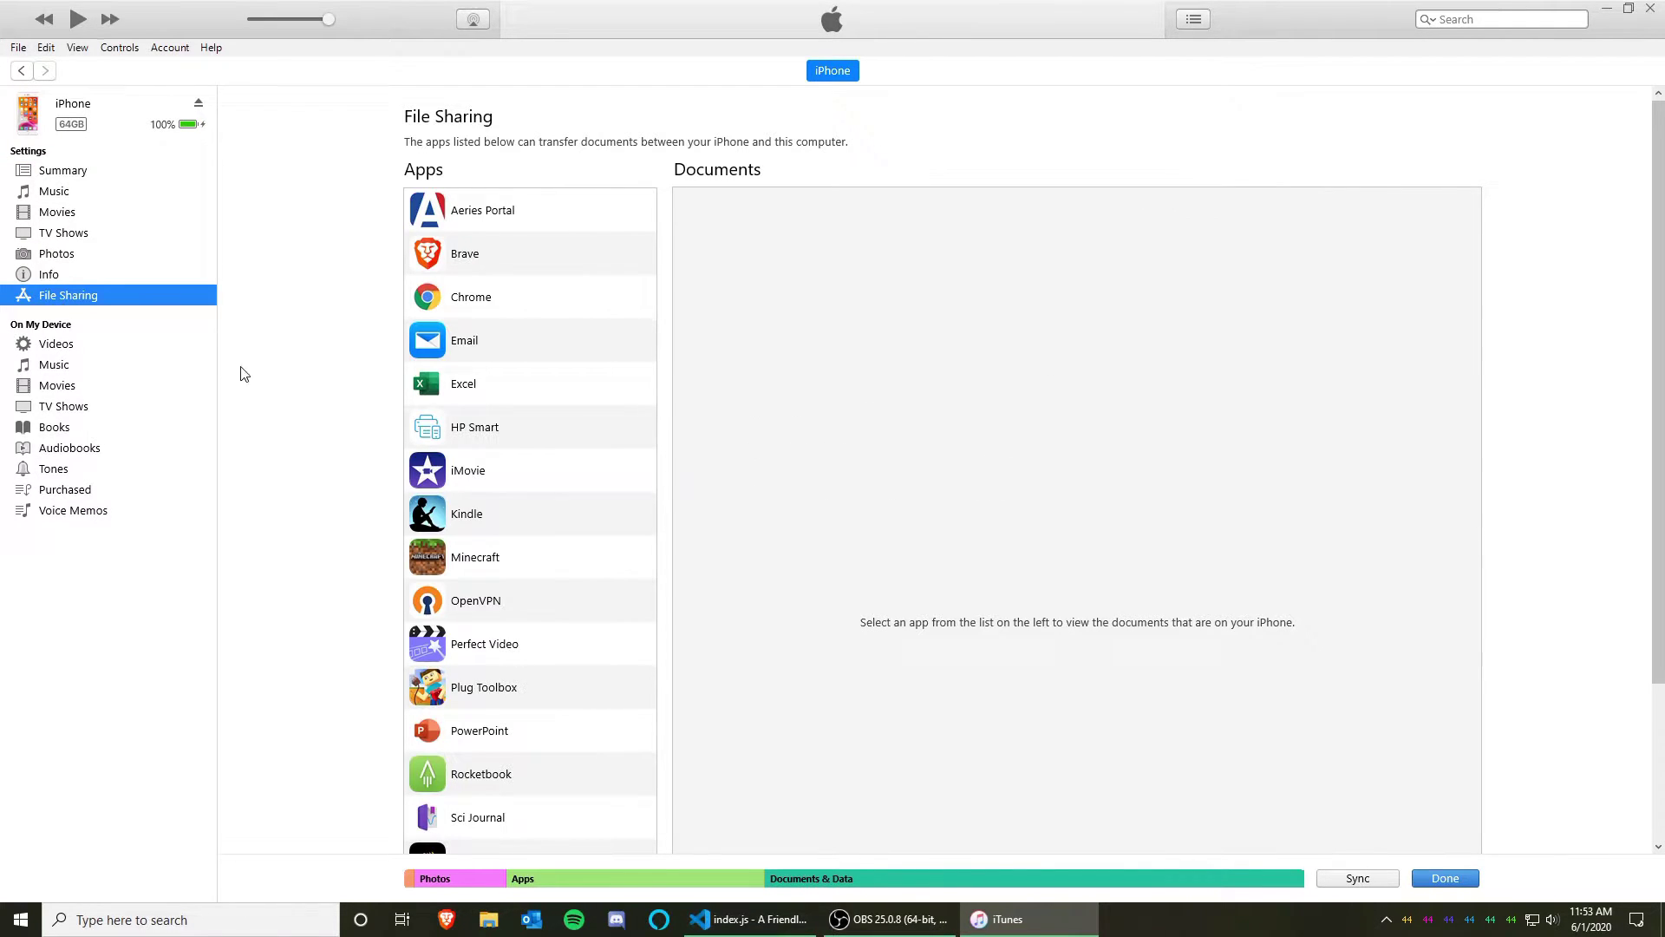
left_click(471, 565)
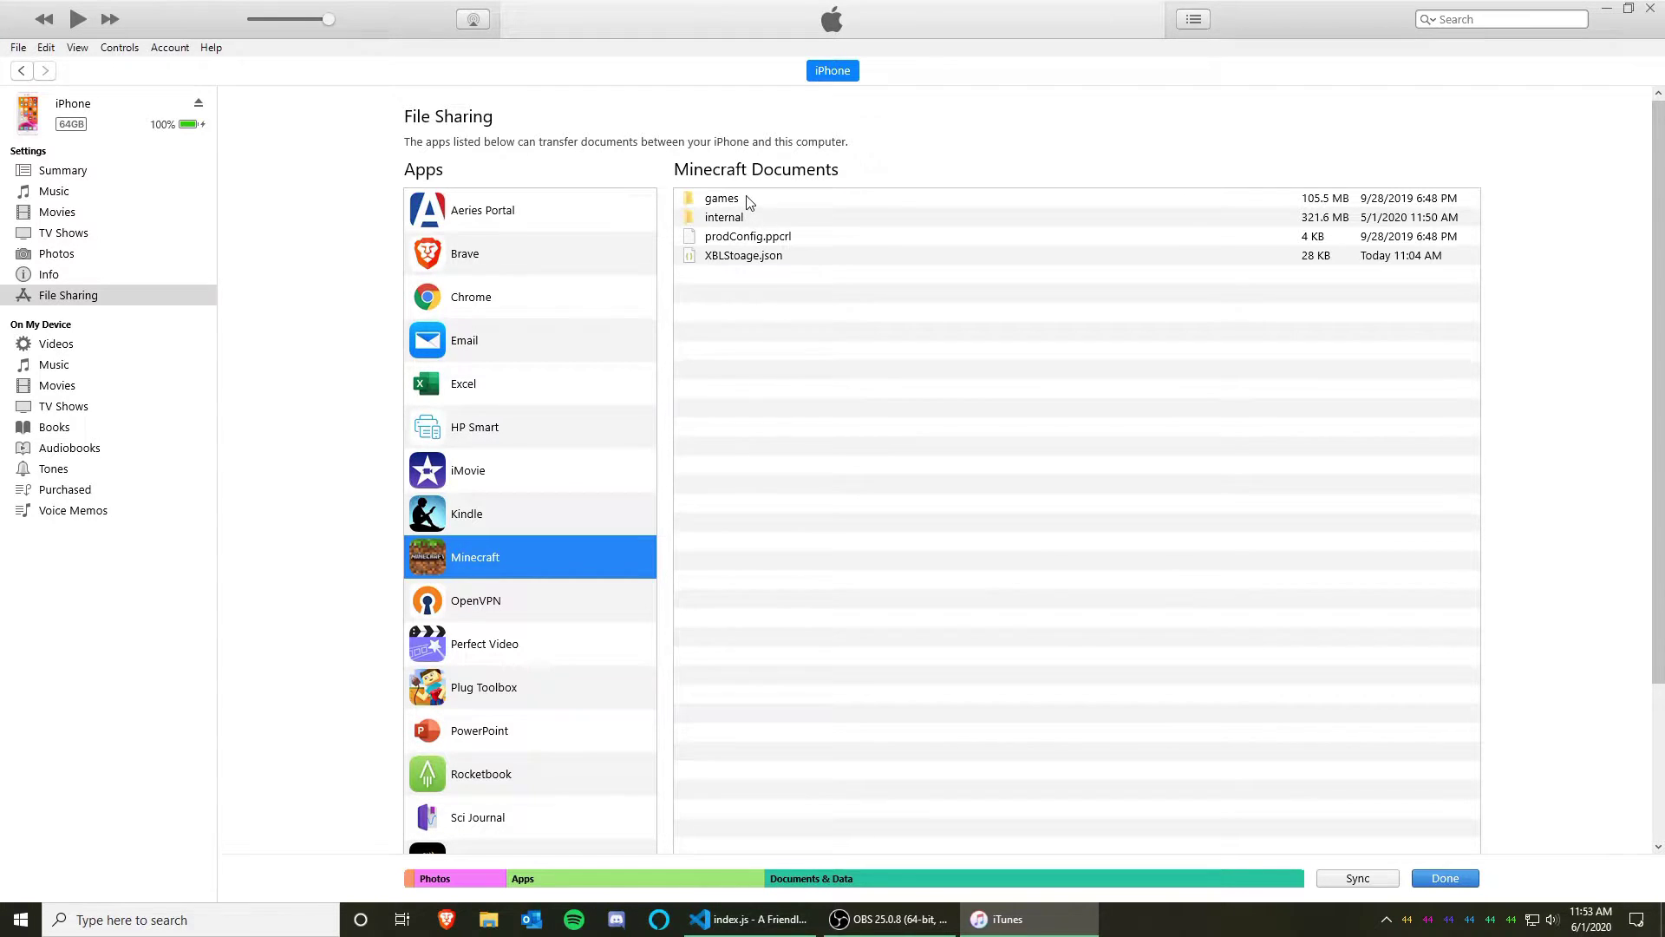
Save Minecraft's games folder from the iPhone to the computer's Desktop
left_click(749, 200)
scroll(997, 440, "down", 3)
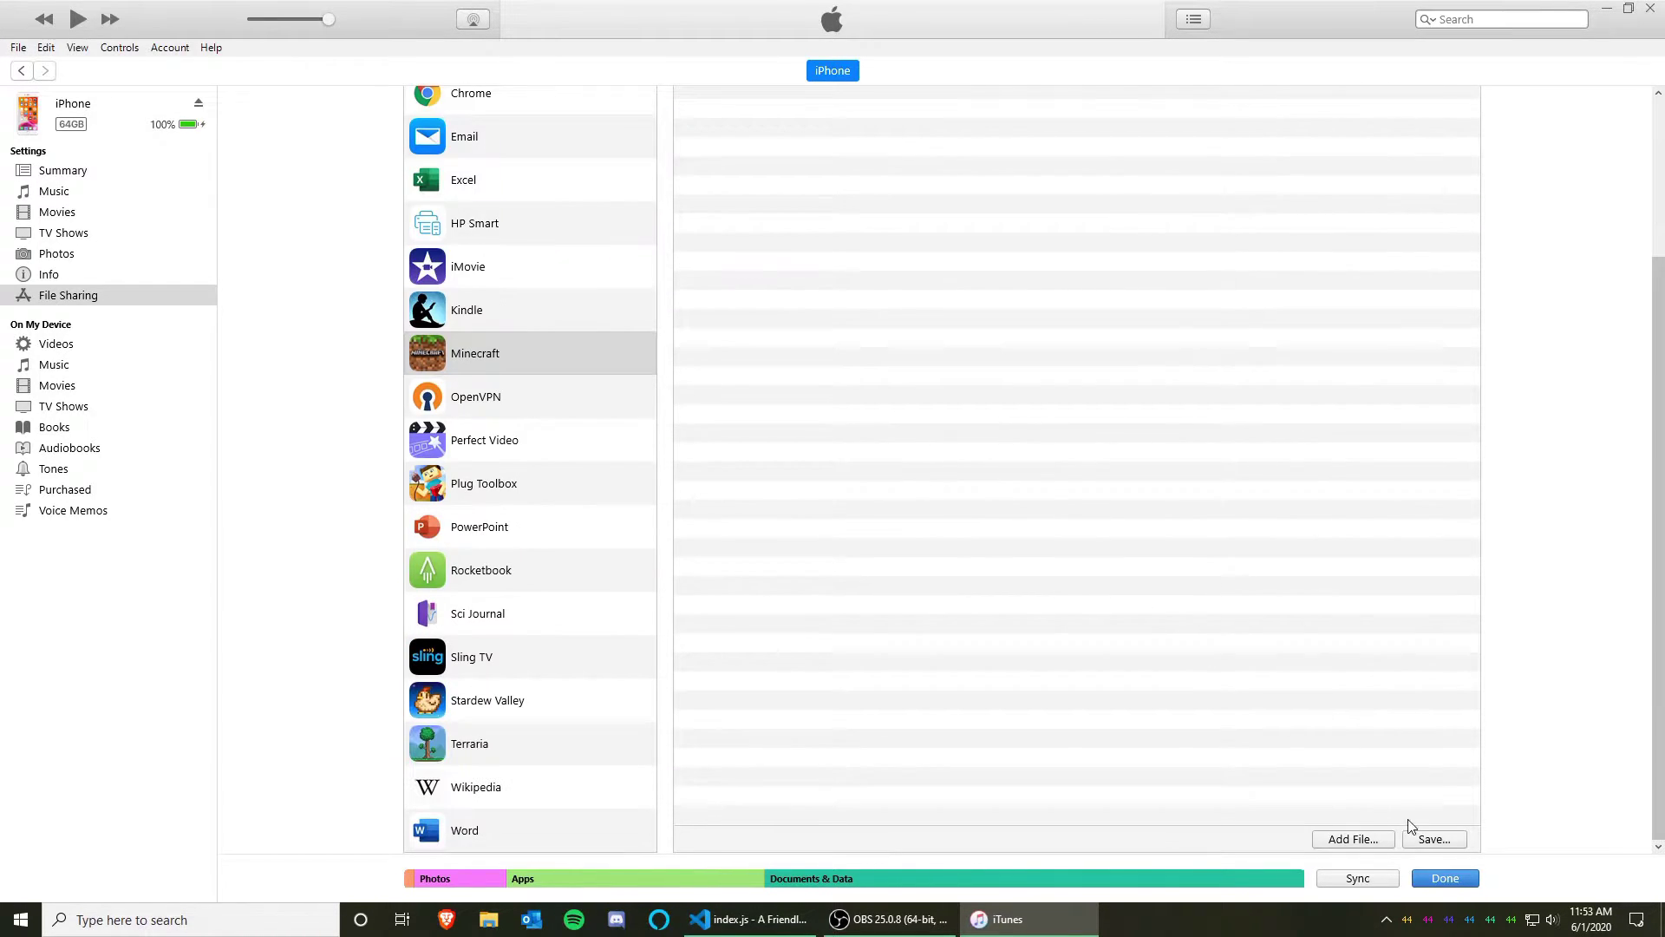
left_click(1432, 843)
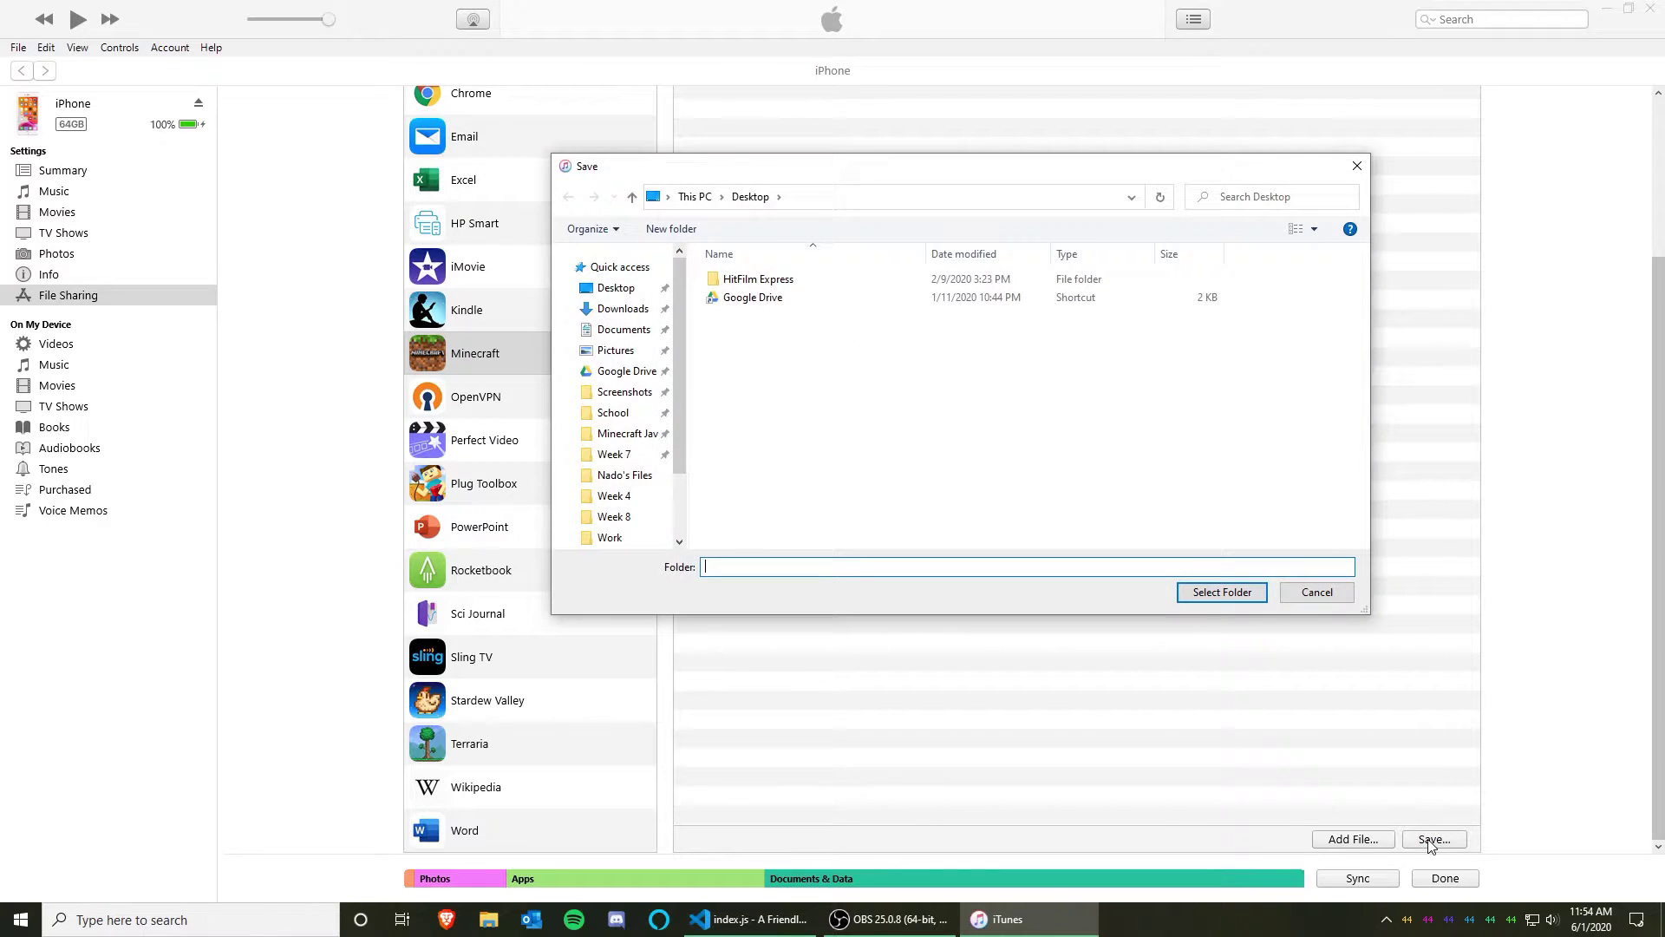
left_click(1222, 593)
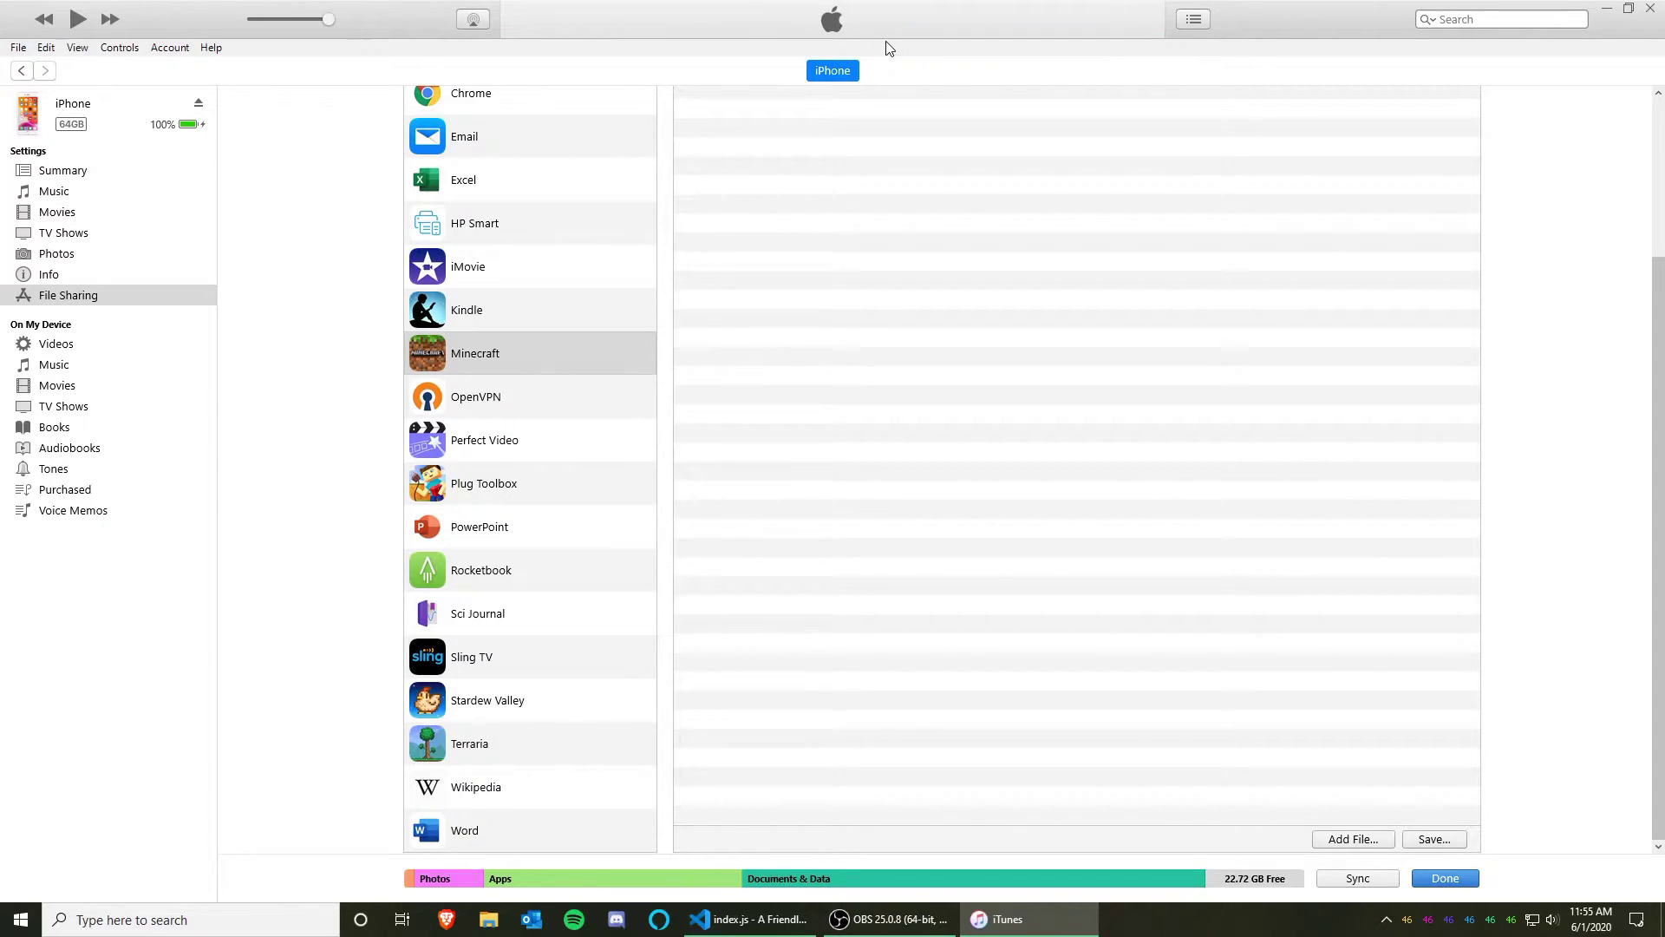
Switch to File Explorer, open the user's profile folder under C:\Users and turn on the display of hidden items
left_click(488, 920)
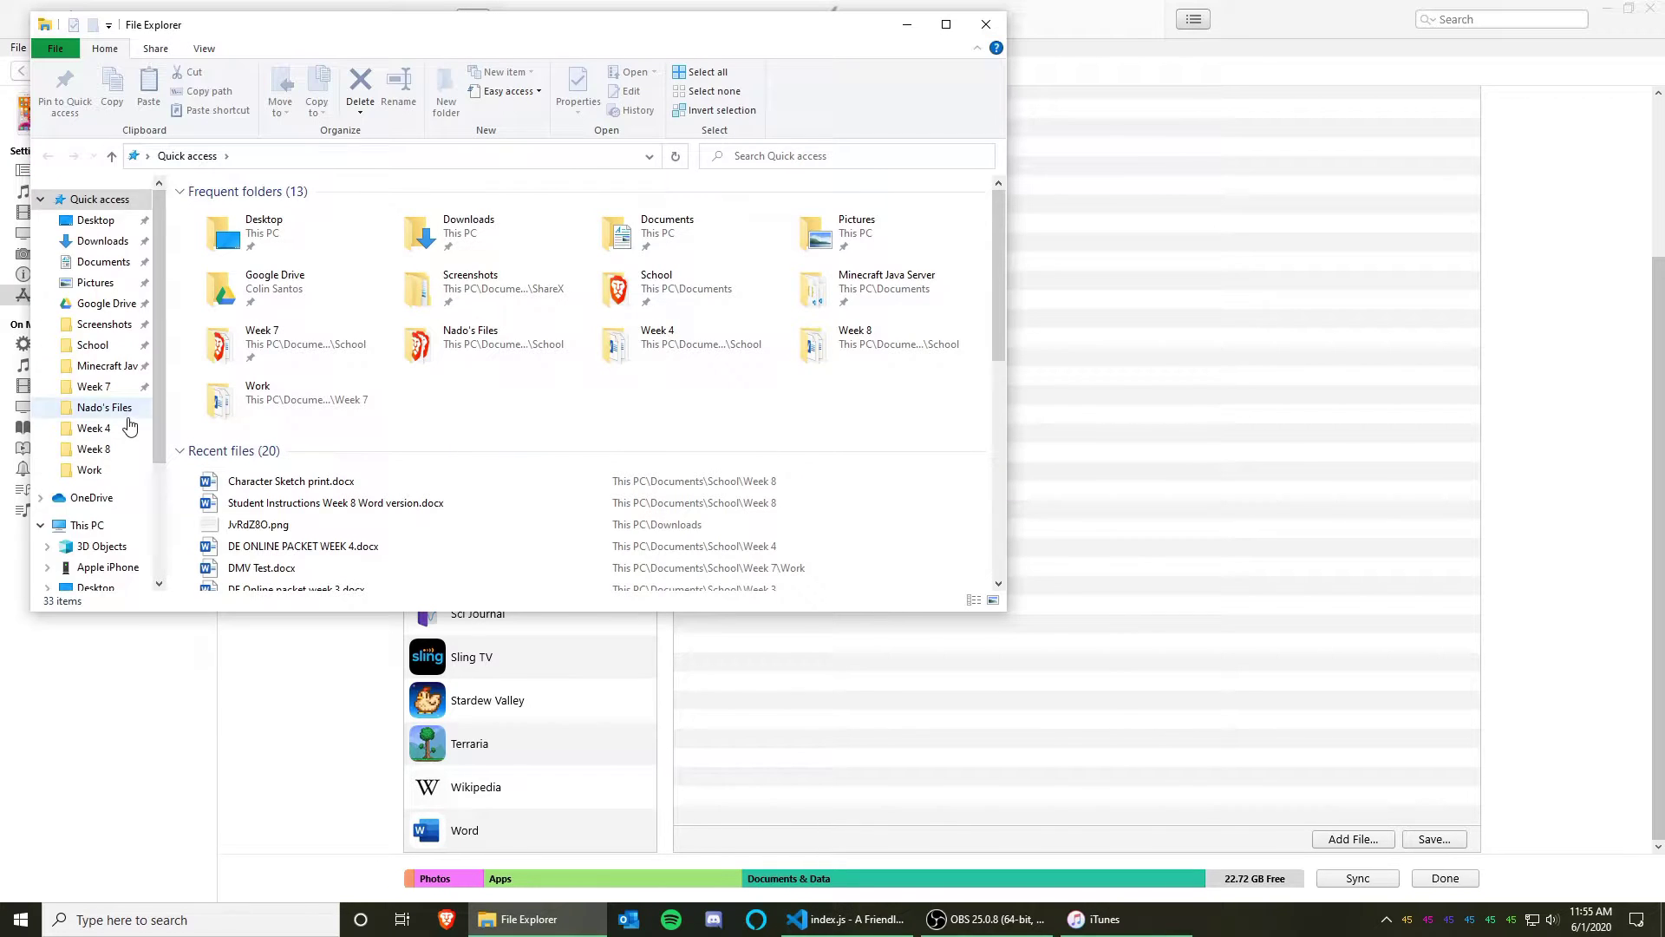
scroll(134, 451, "down", 4)
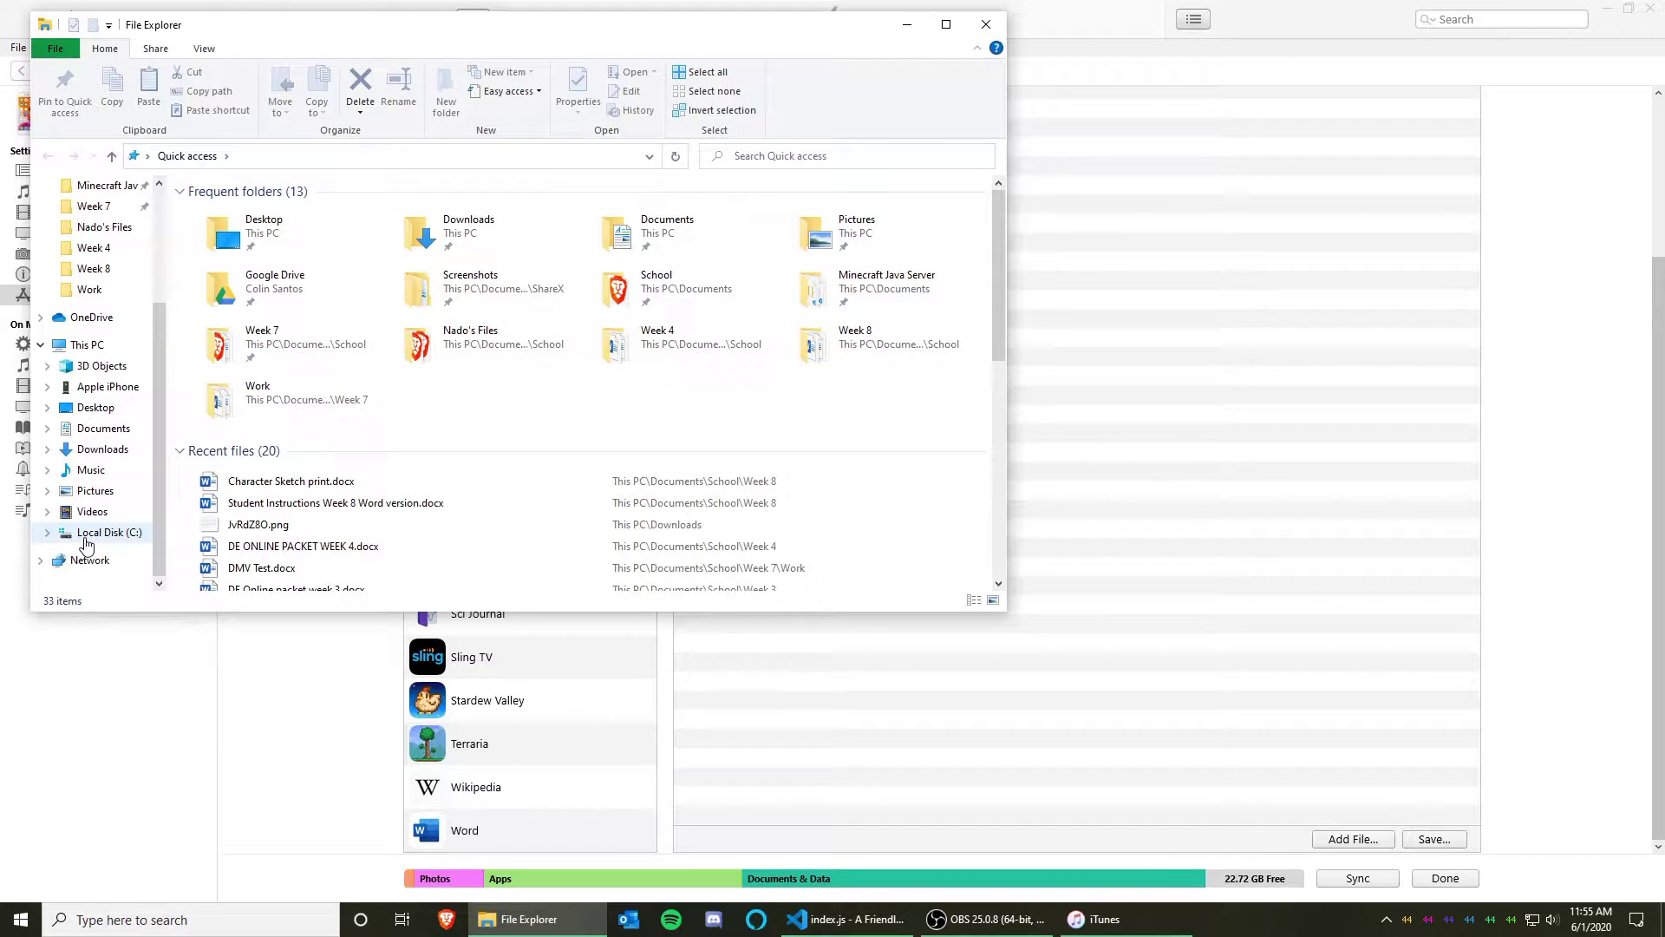
left_click(85, 537)
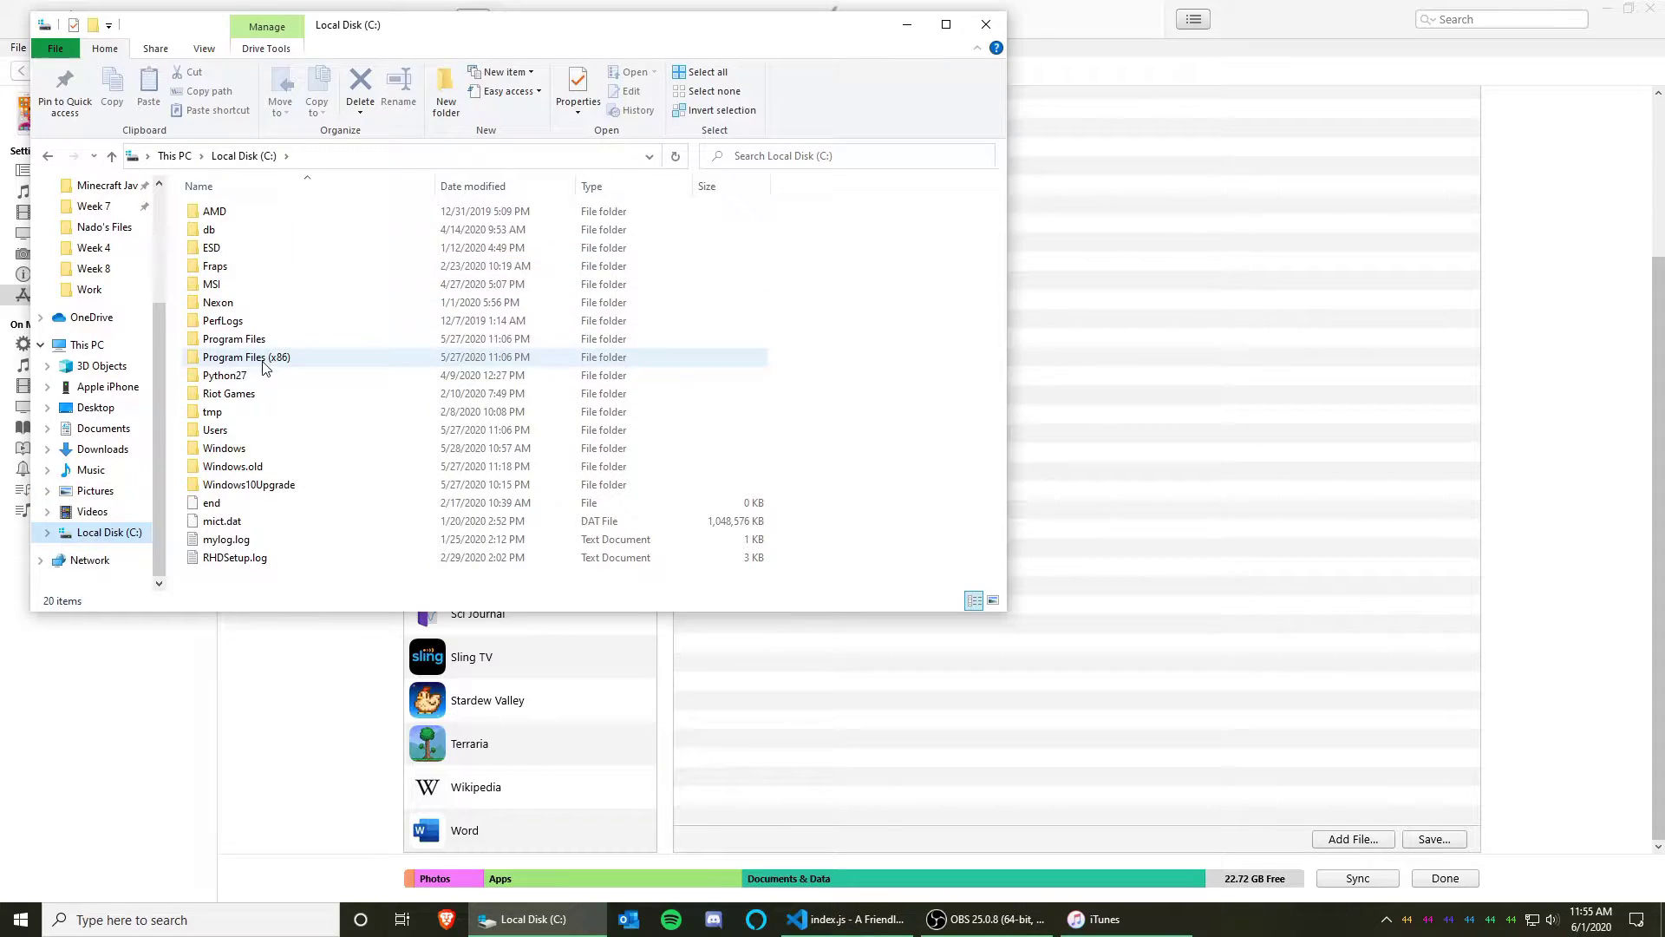
double_click(233, 429)
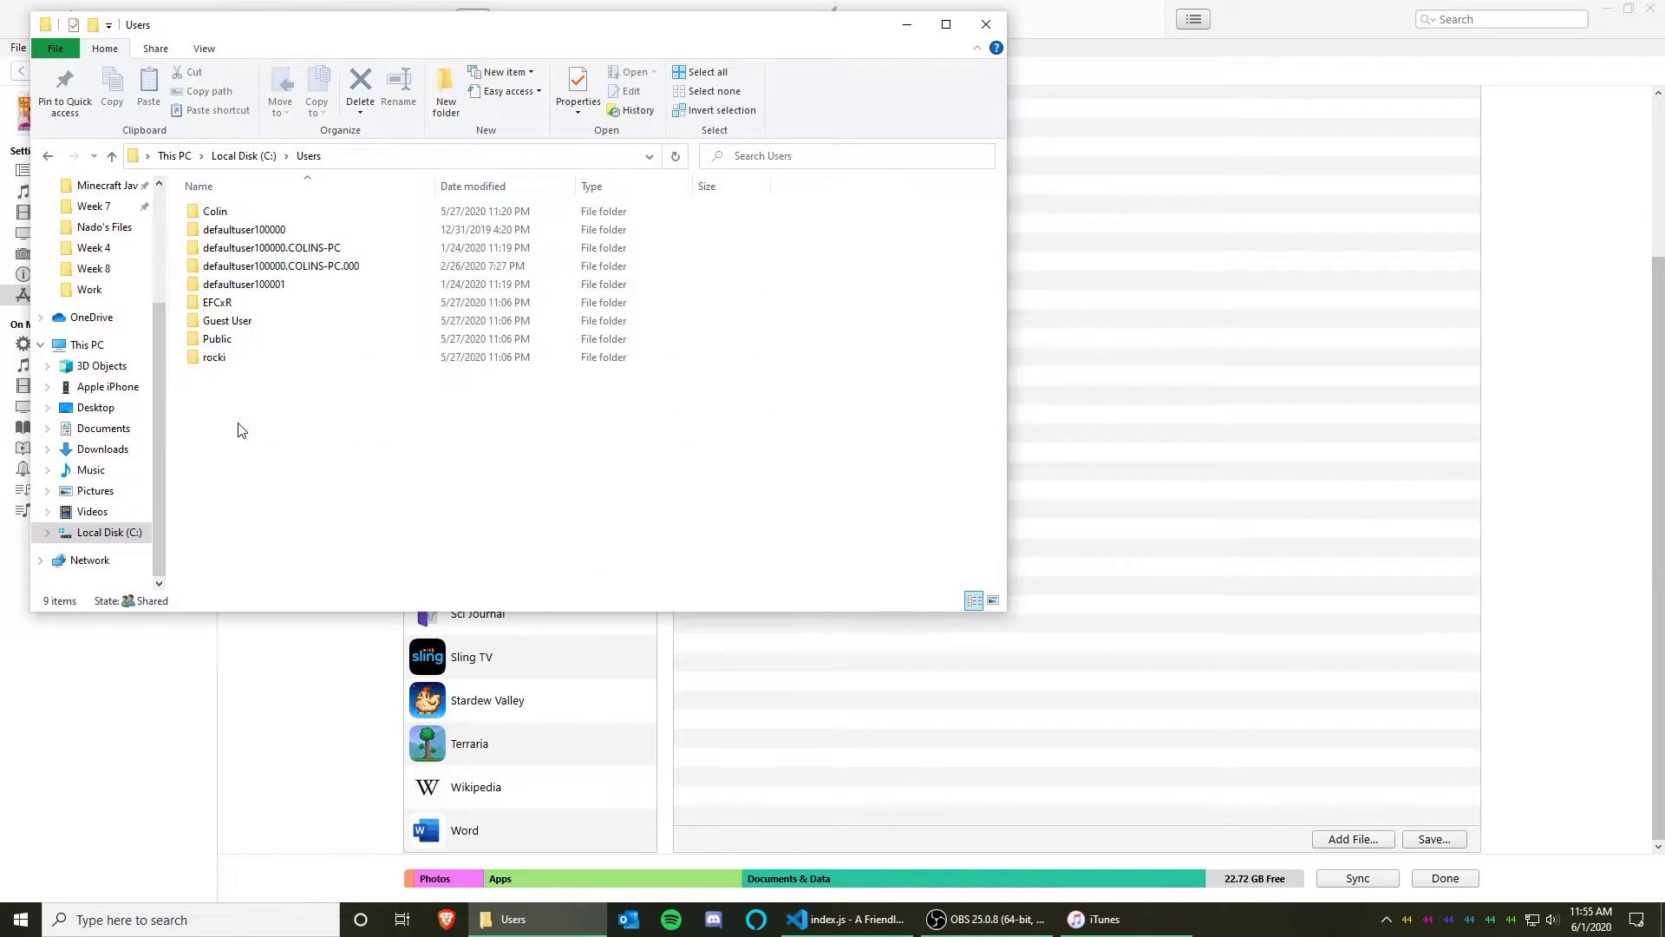
double_click(268, 218)
left_click(205, 49)
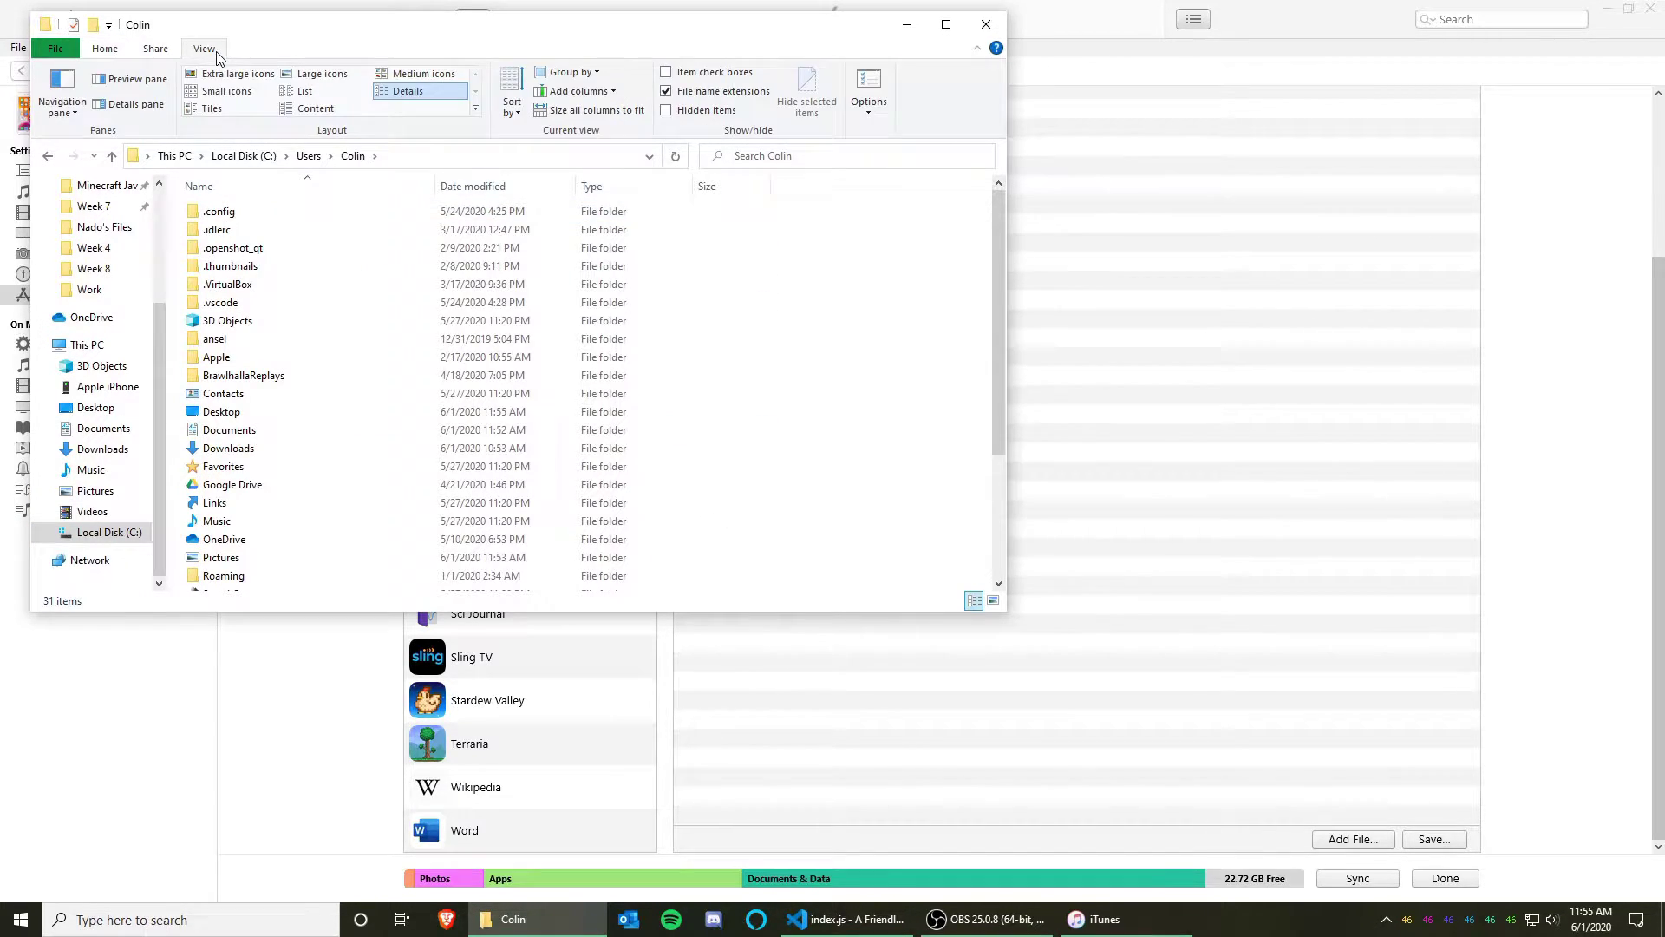
left_click(663, 112)
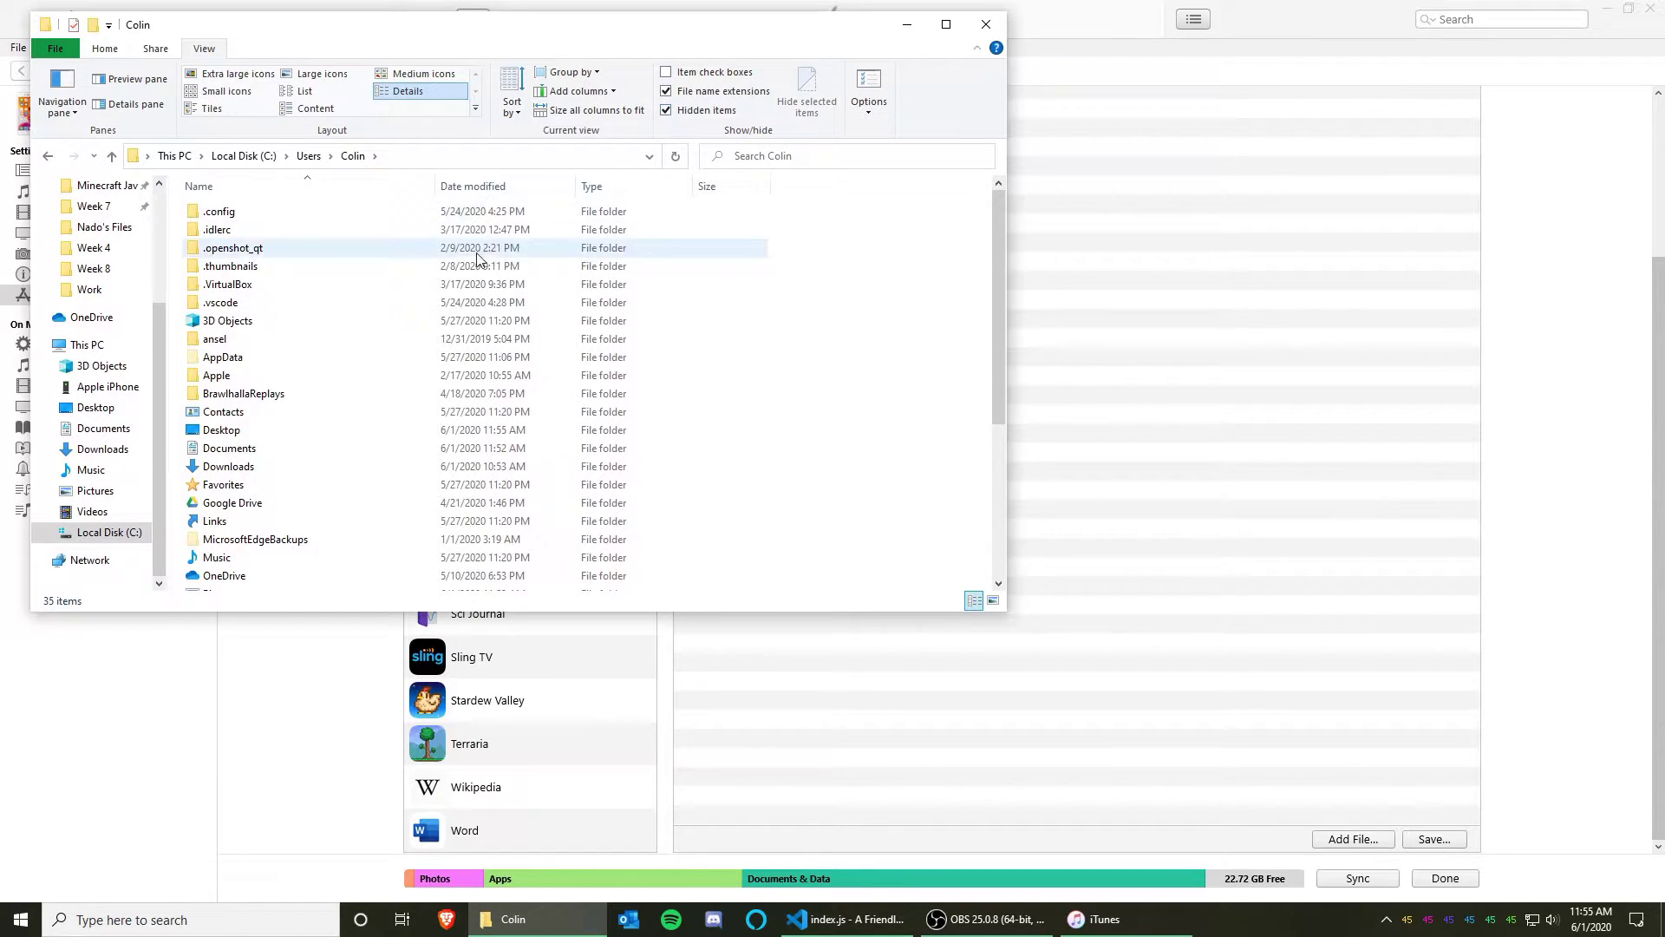
Open the AppData\Local\Packages folder within the user's profile folder
double_click(264, 365)
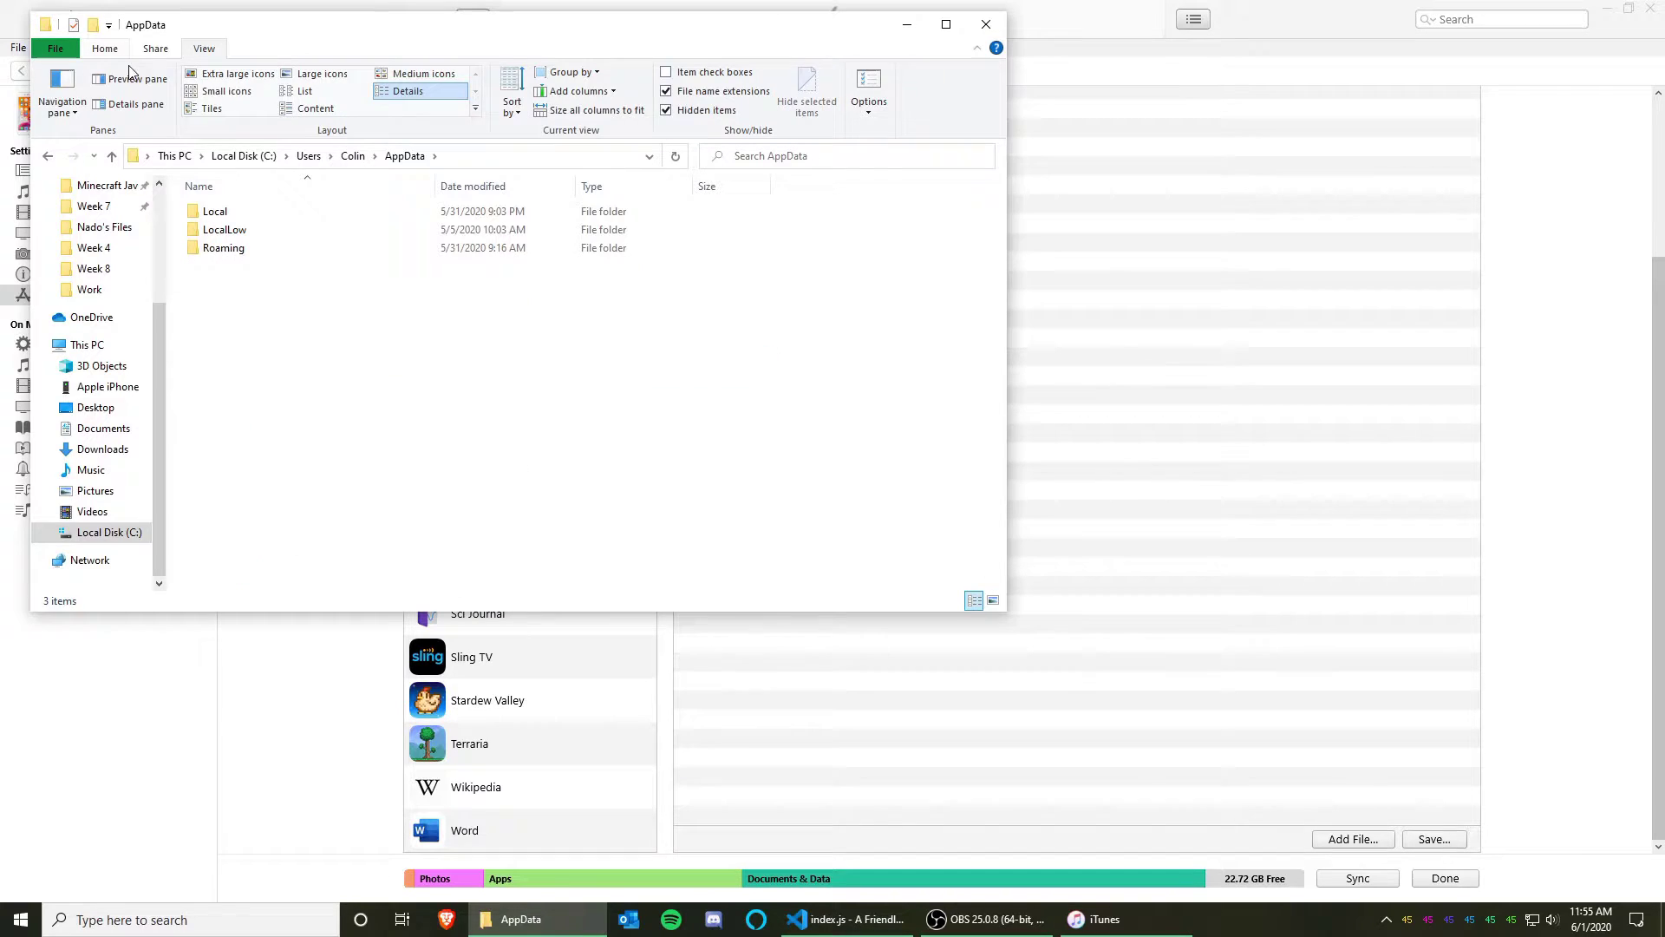
double_click(289, 216)
scroll(369, 373, "down", 9)
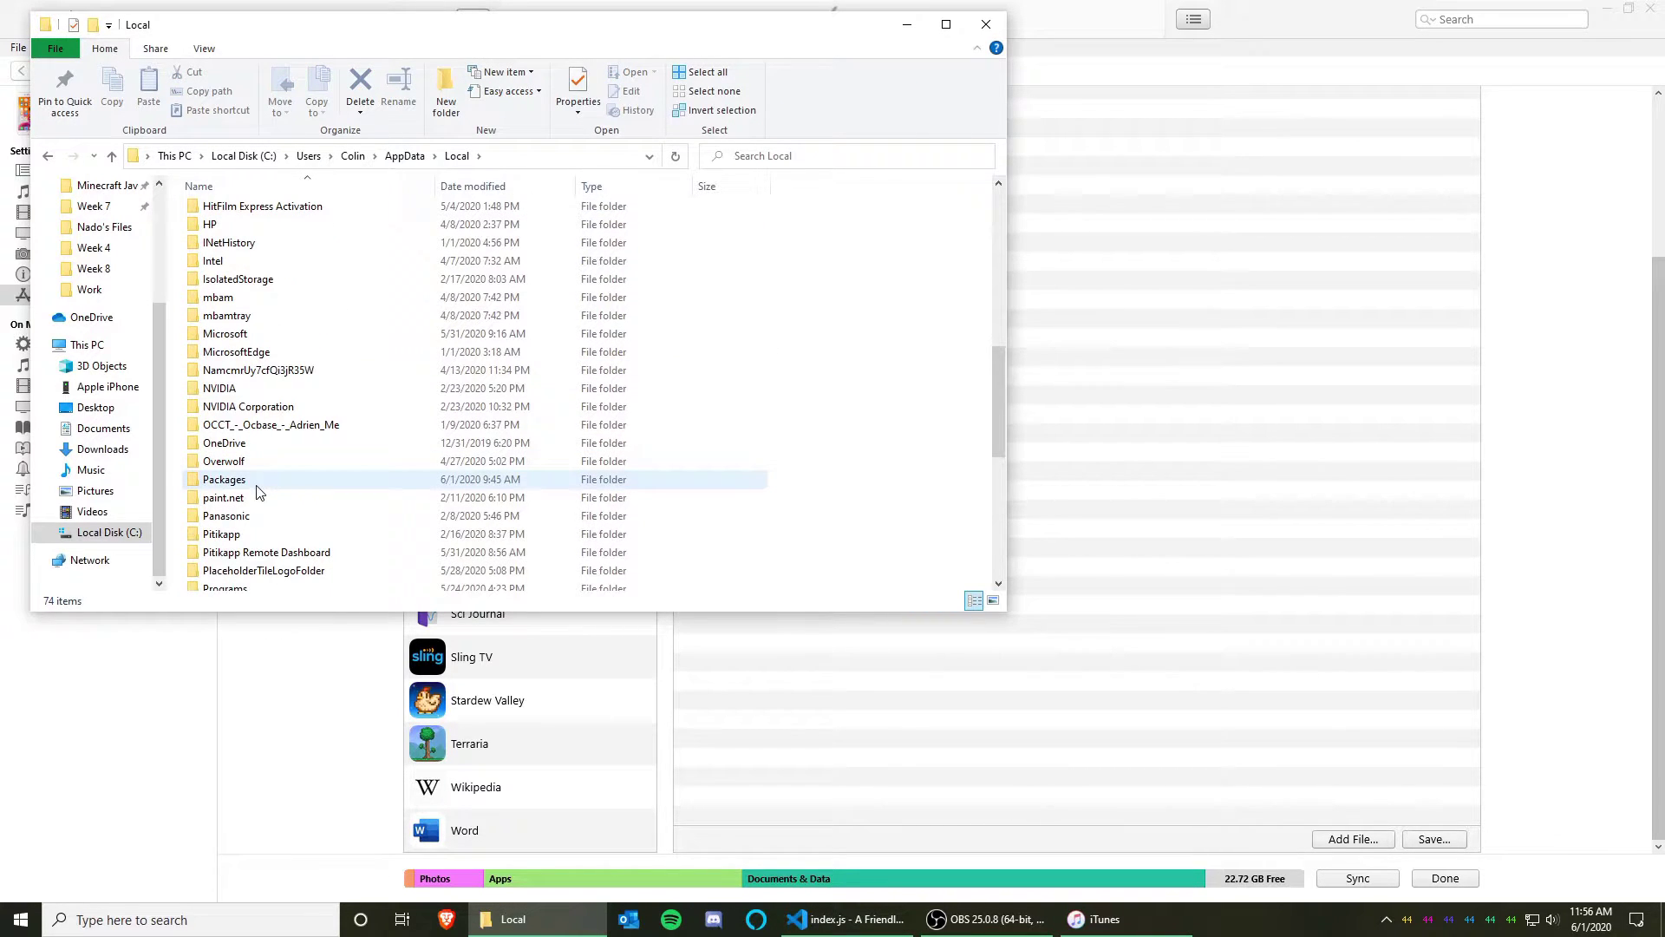
double_click(256, 484)
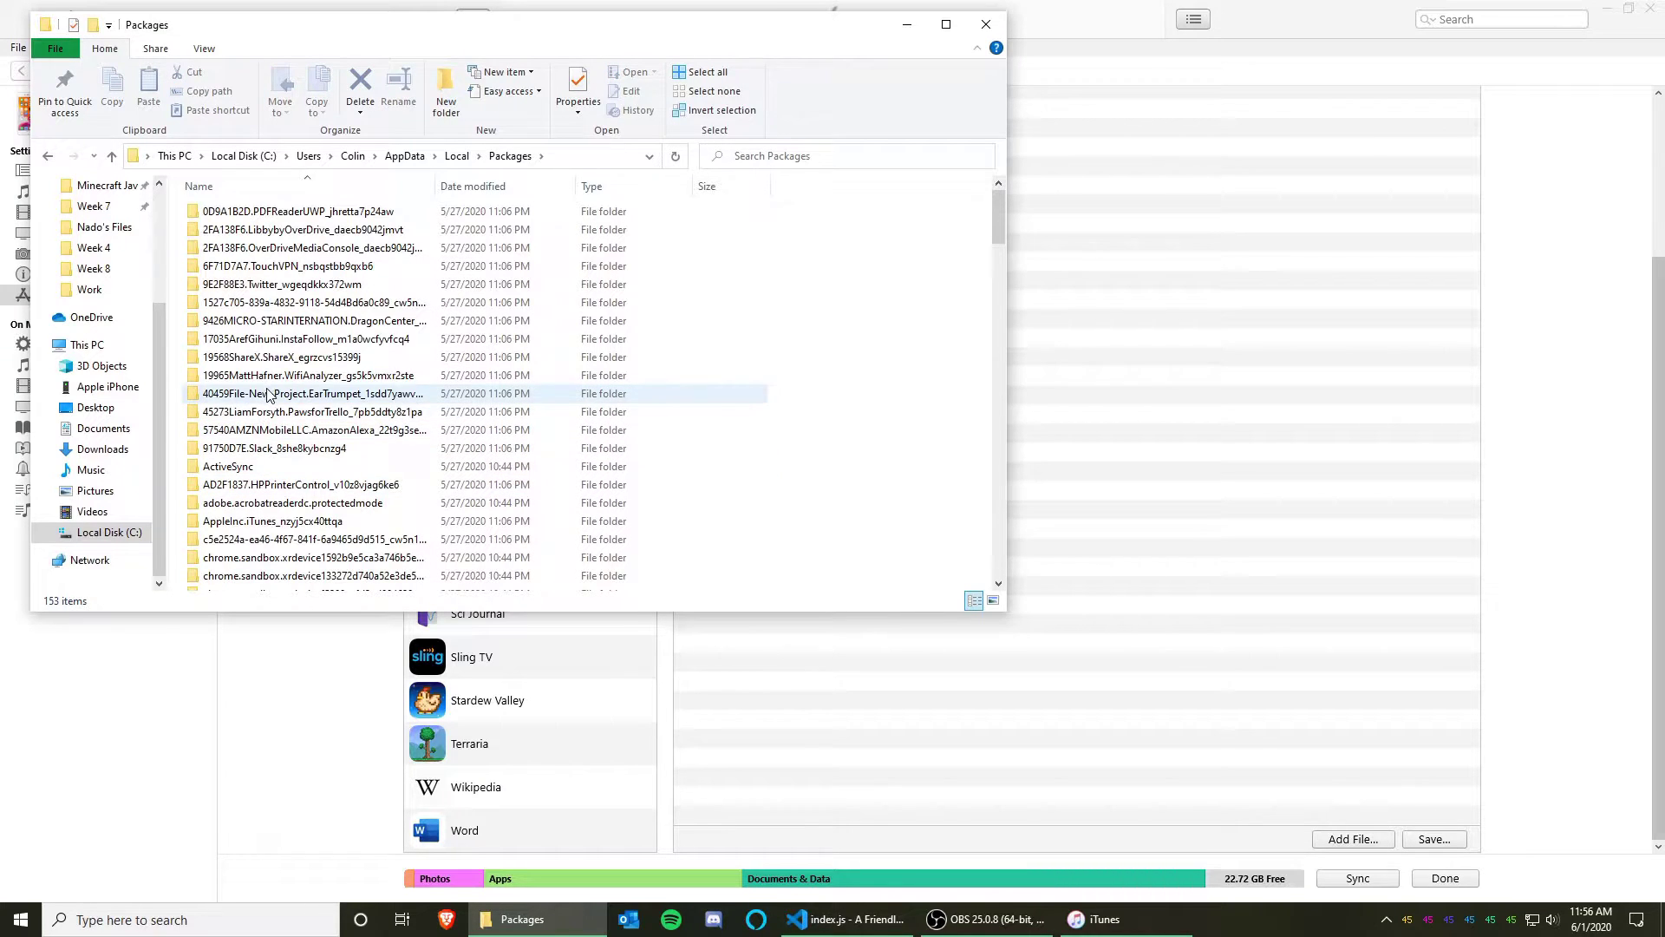
Open LocalState\games\com.mojang\minecraftWorlds inside the Microsoft.MinecraftUWP_8wekyb3d8bbwe package folder
scroll(272, 388, "down", 6)
scroll(271, 388, "down", 6)
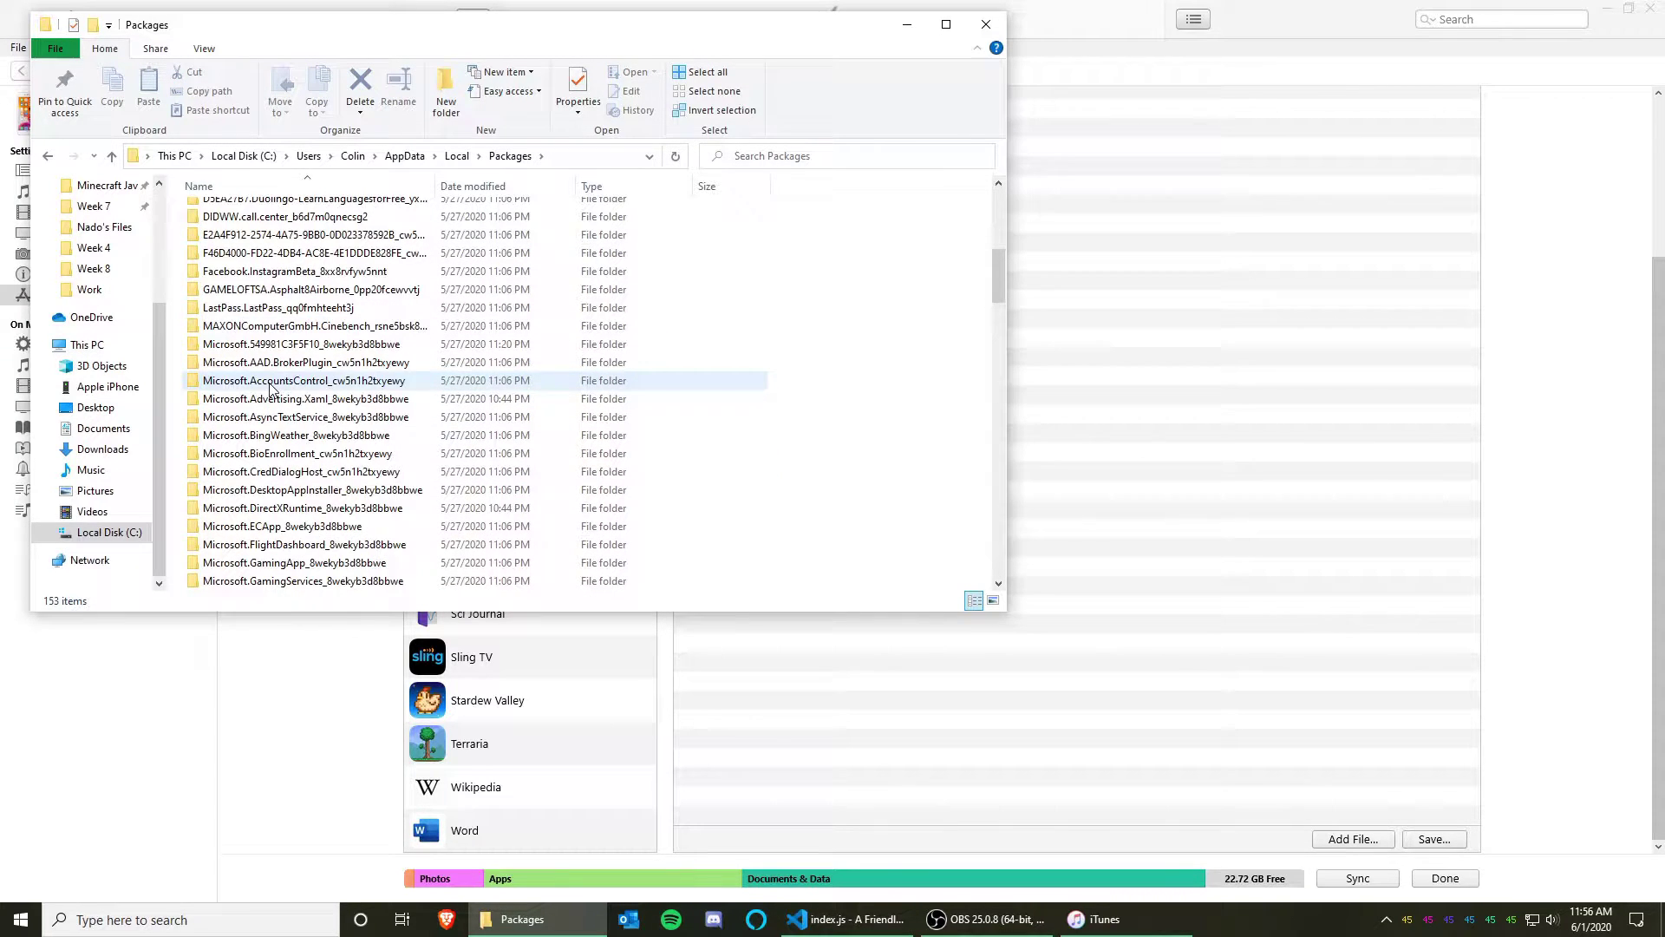
scroll(271, 389, "down", 2)
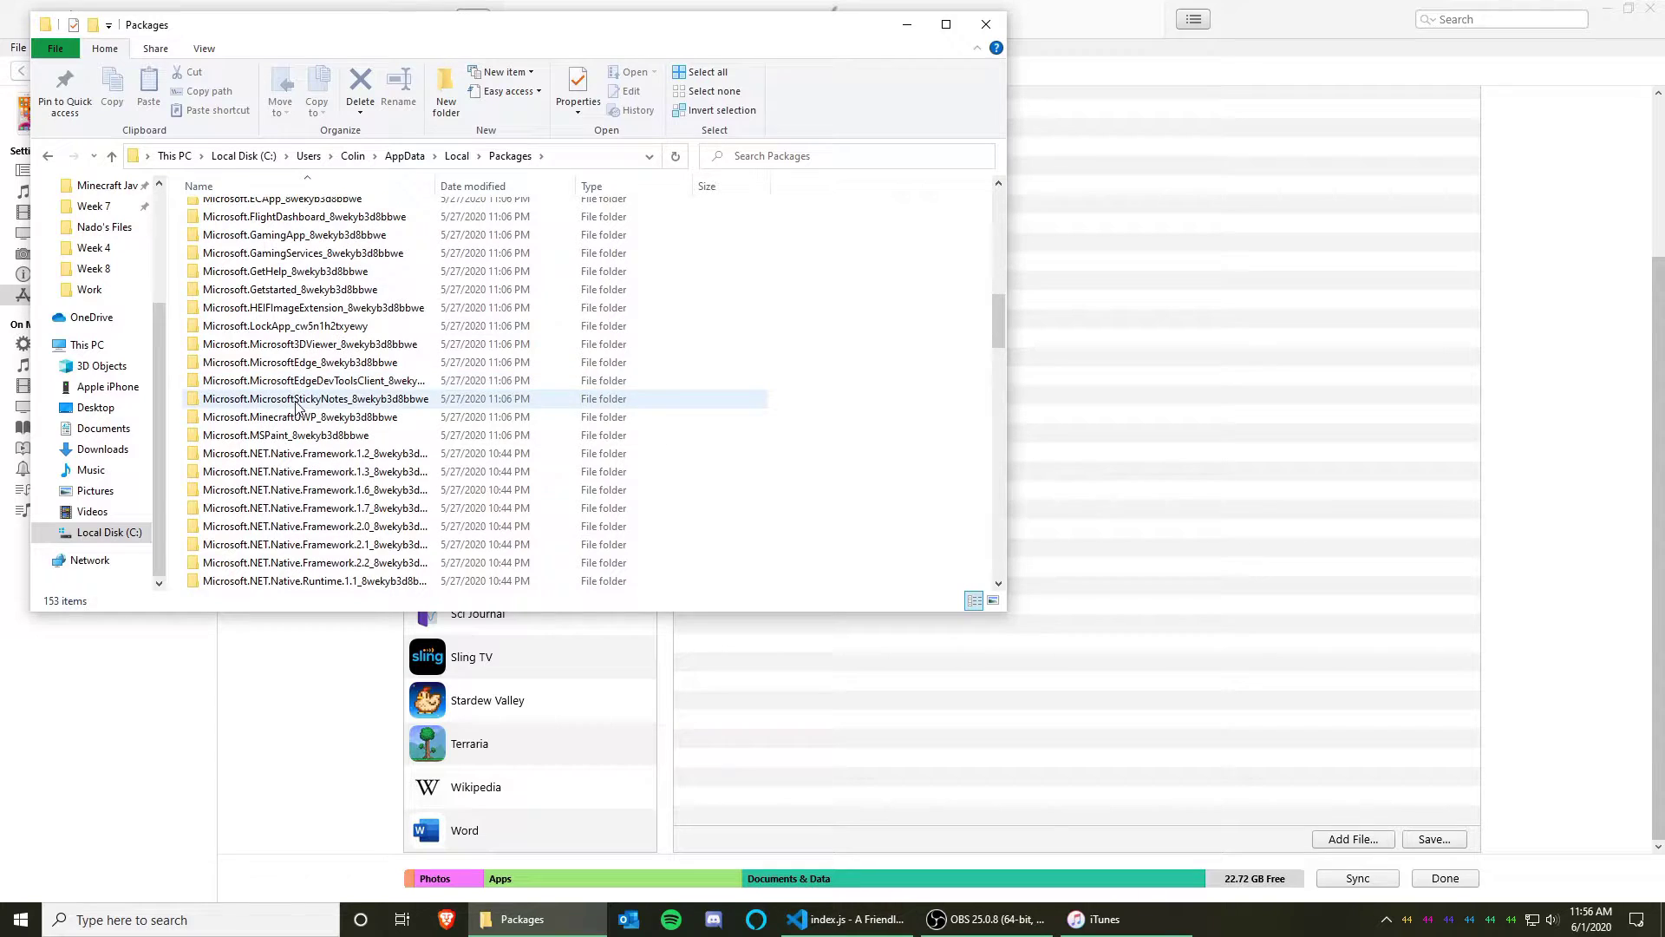
double_click(317, 416)
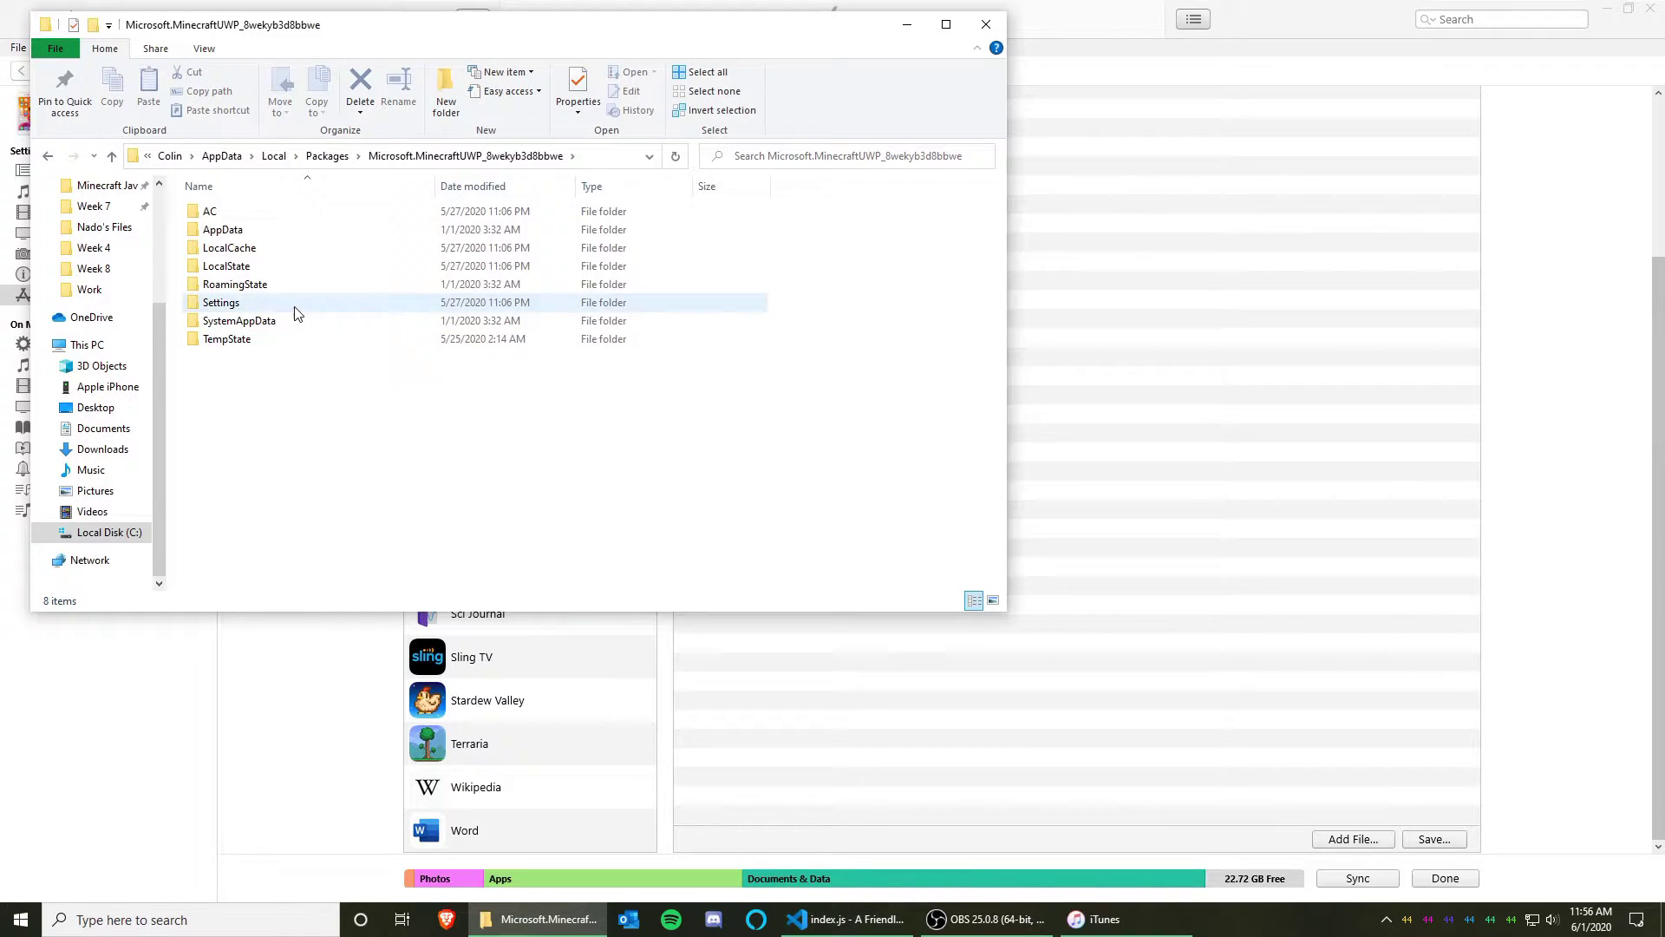
double_click(277, 267)
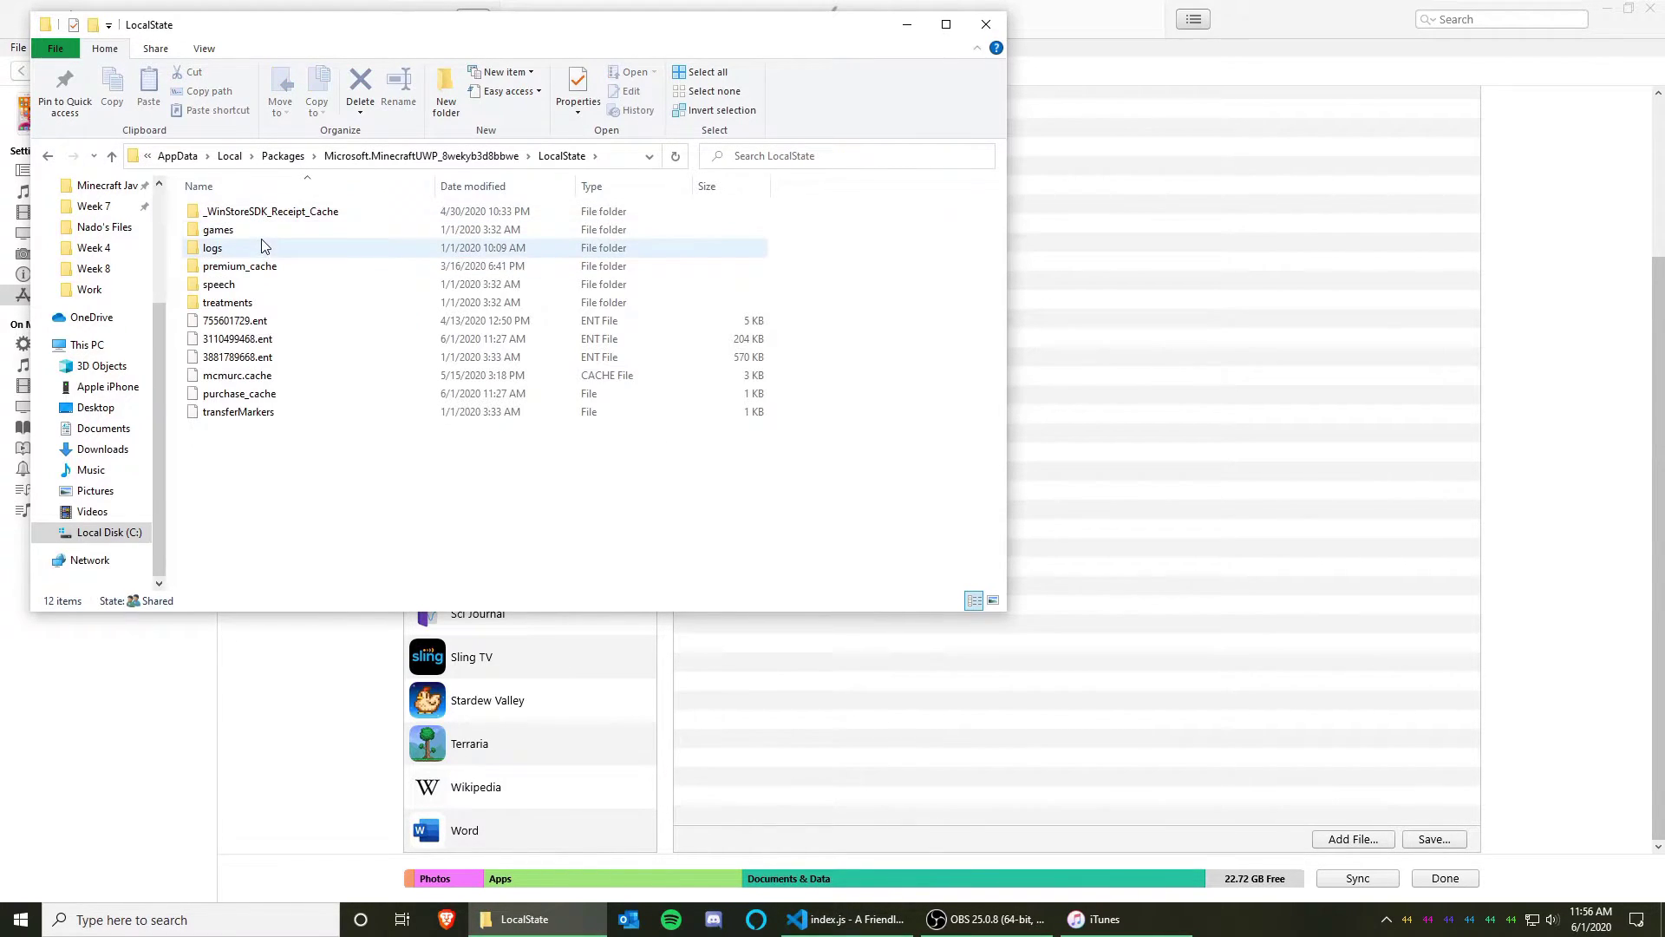
double_click(264, 227)
double_click(267, 217)
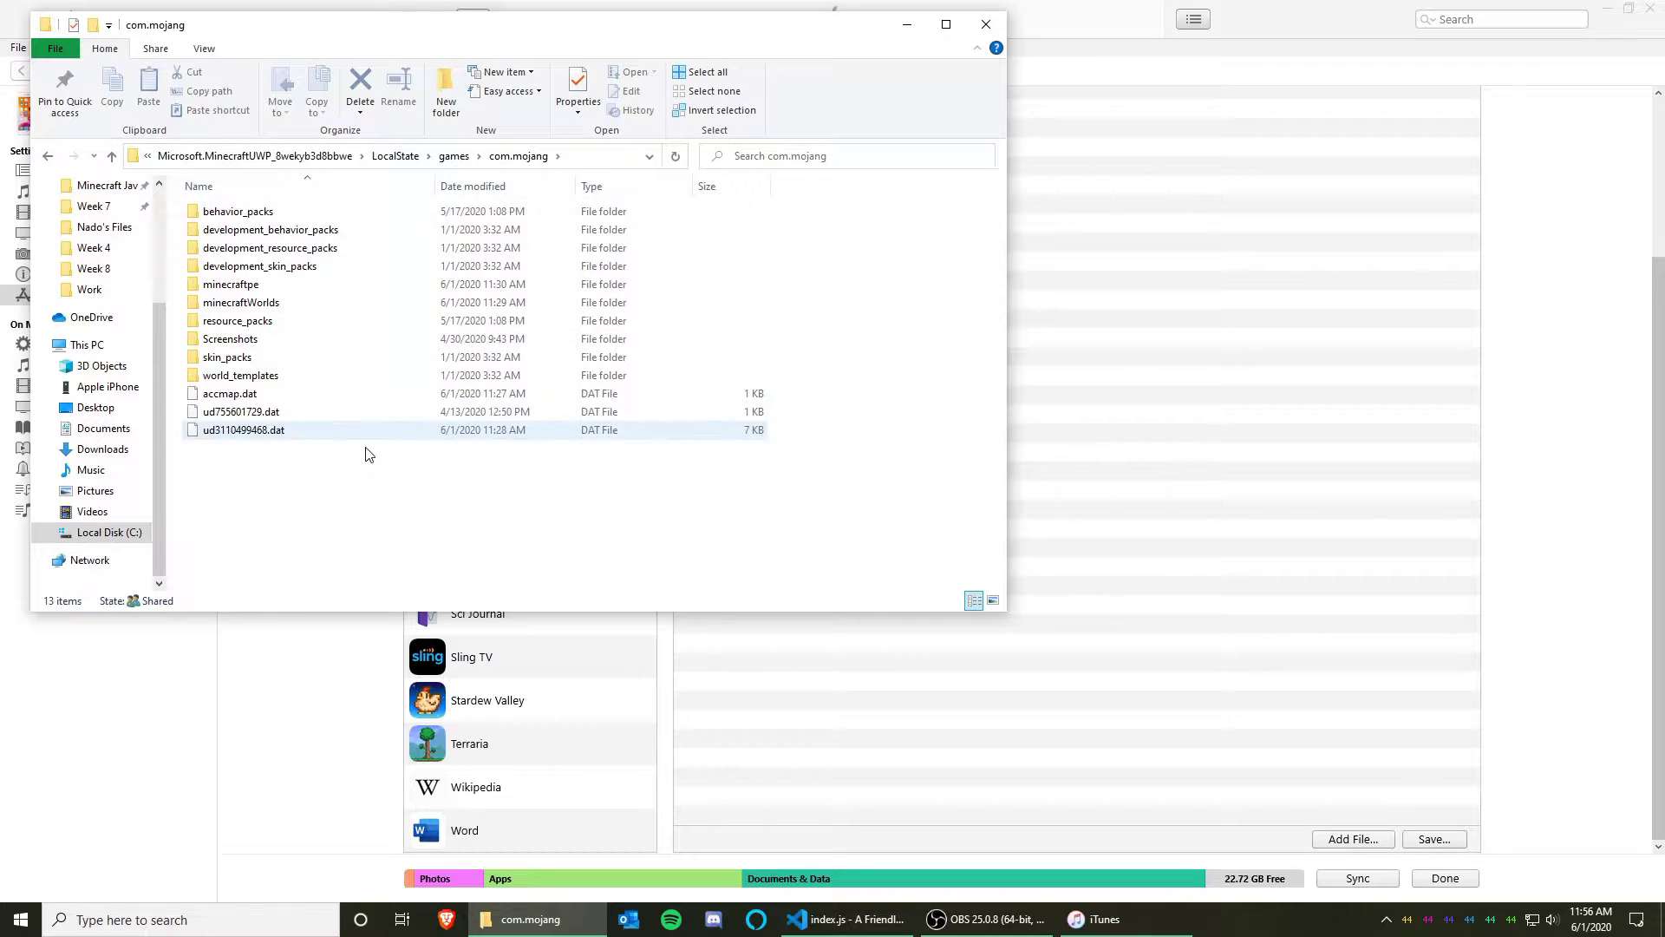
double_click(261, 303)
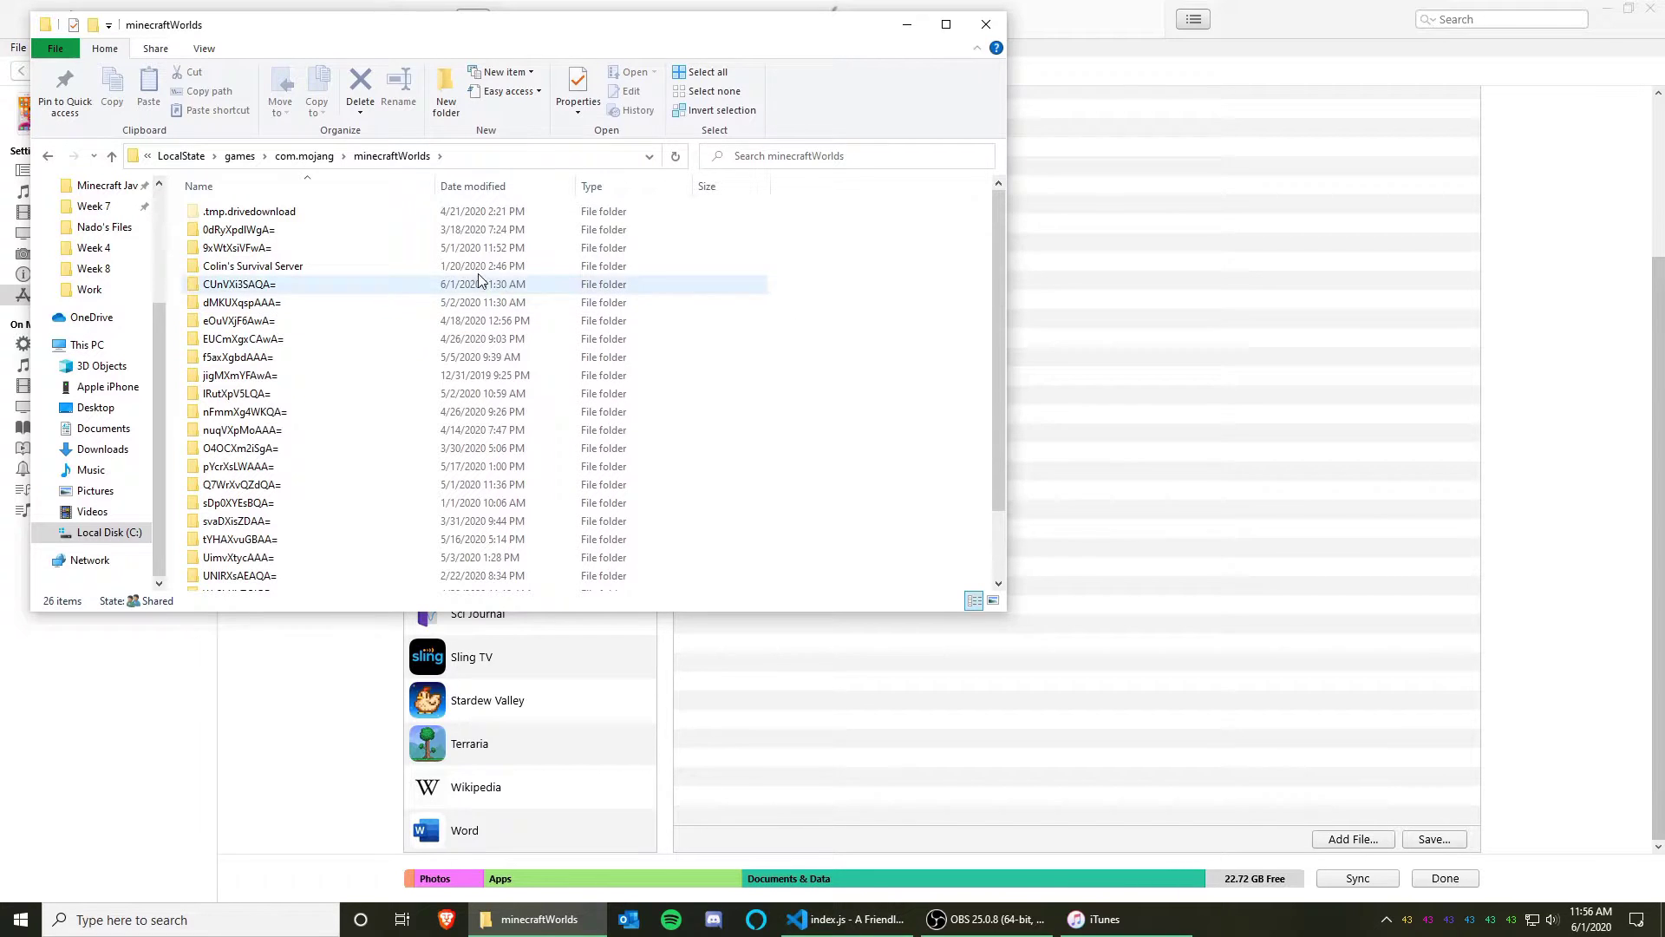
View world_icon.jpeg in the CUnVXi3SAQA= folder to identify the world, and close the picture
double_click(373, 286)
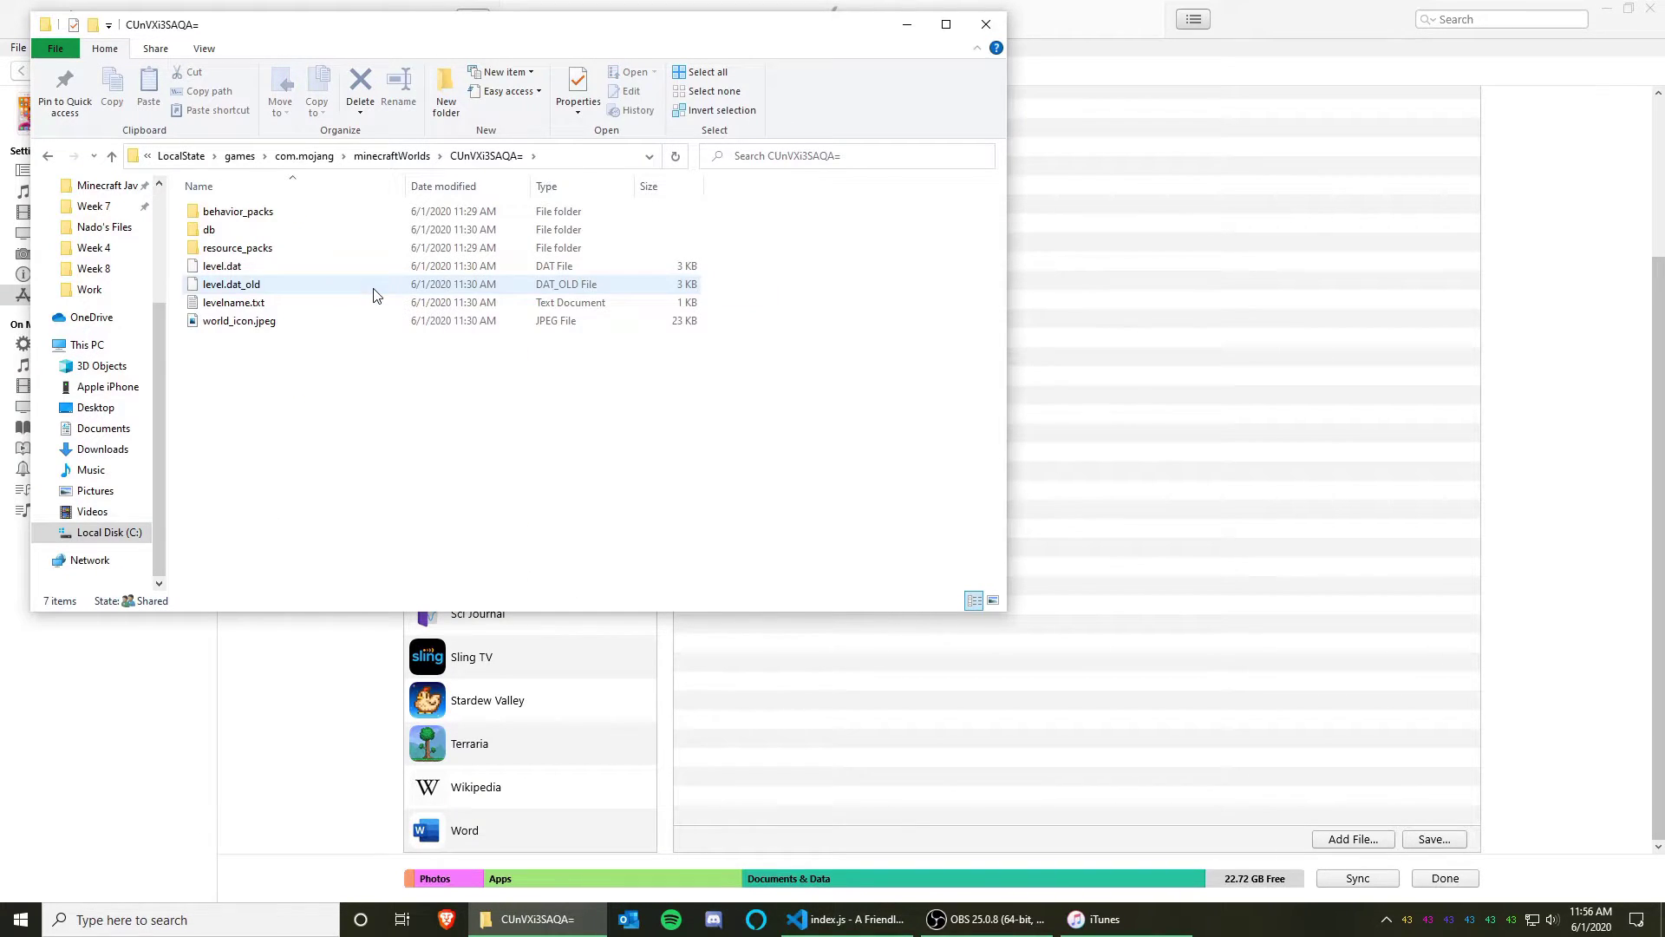
double_click(265, 321)
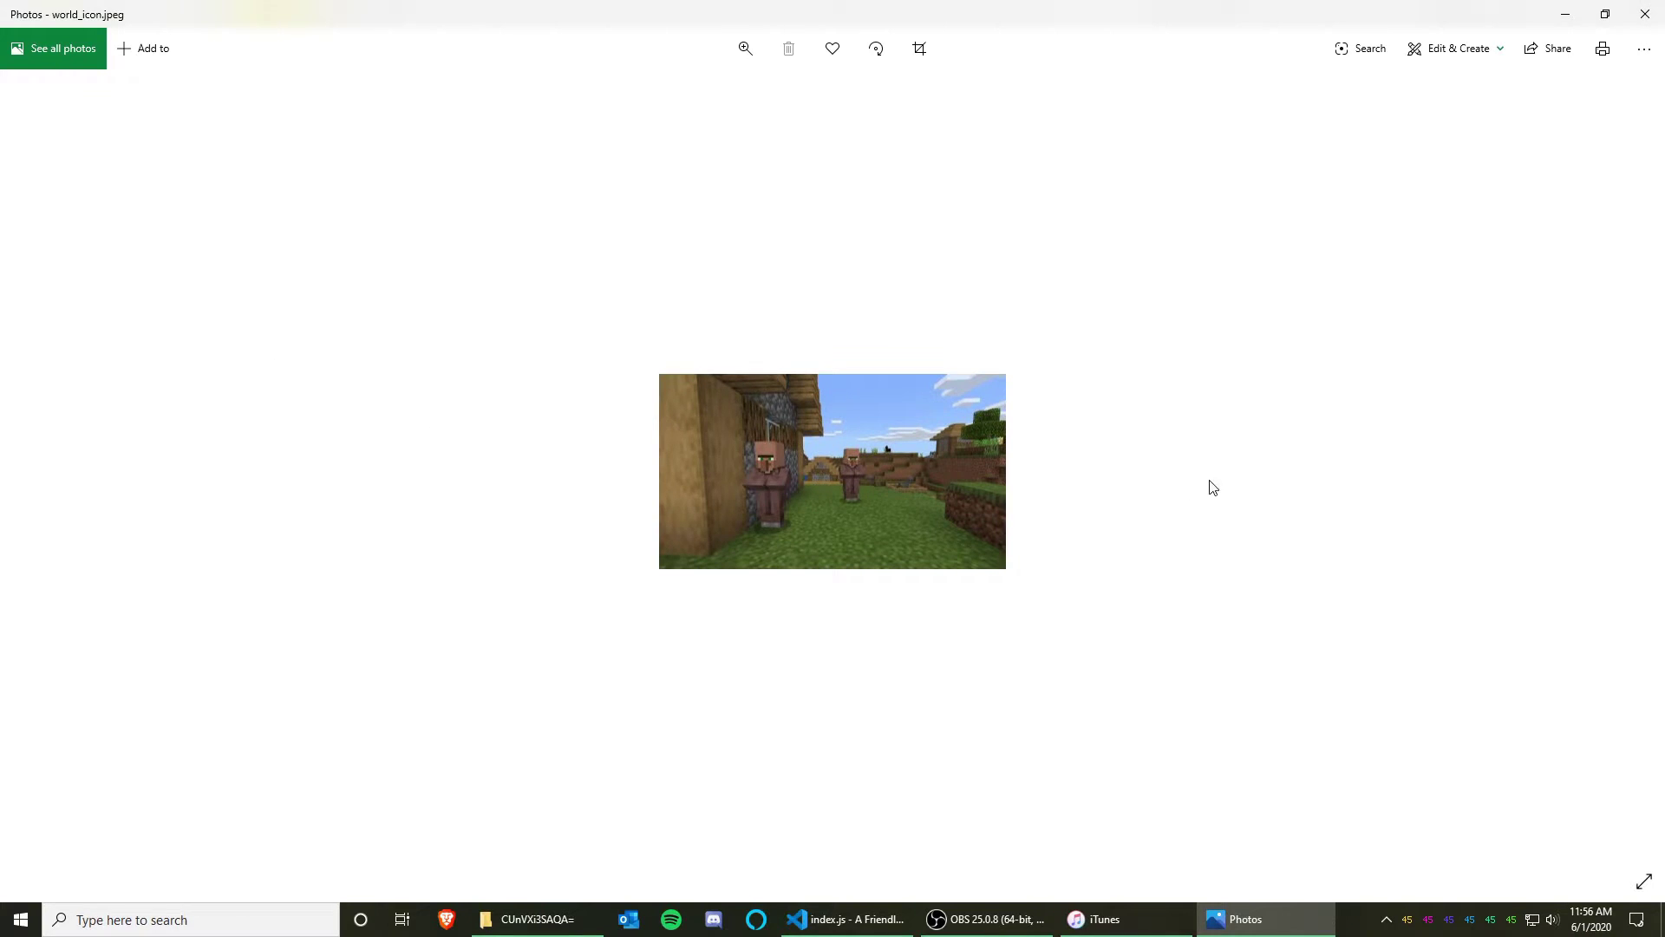
left_click(1646, 14)
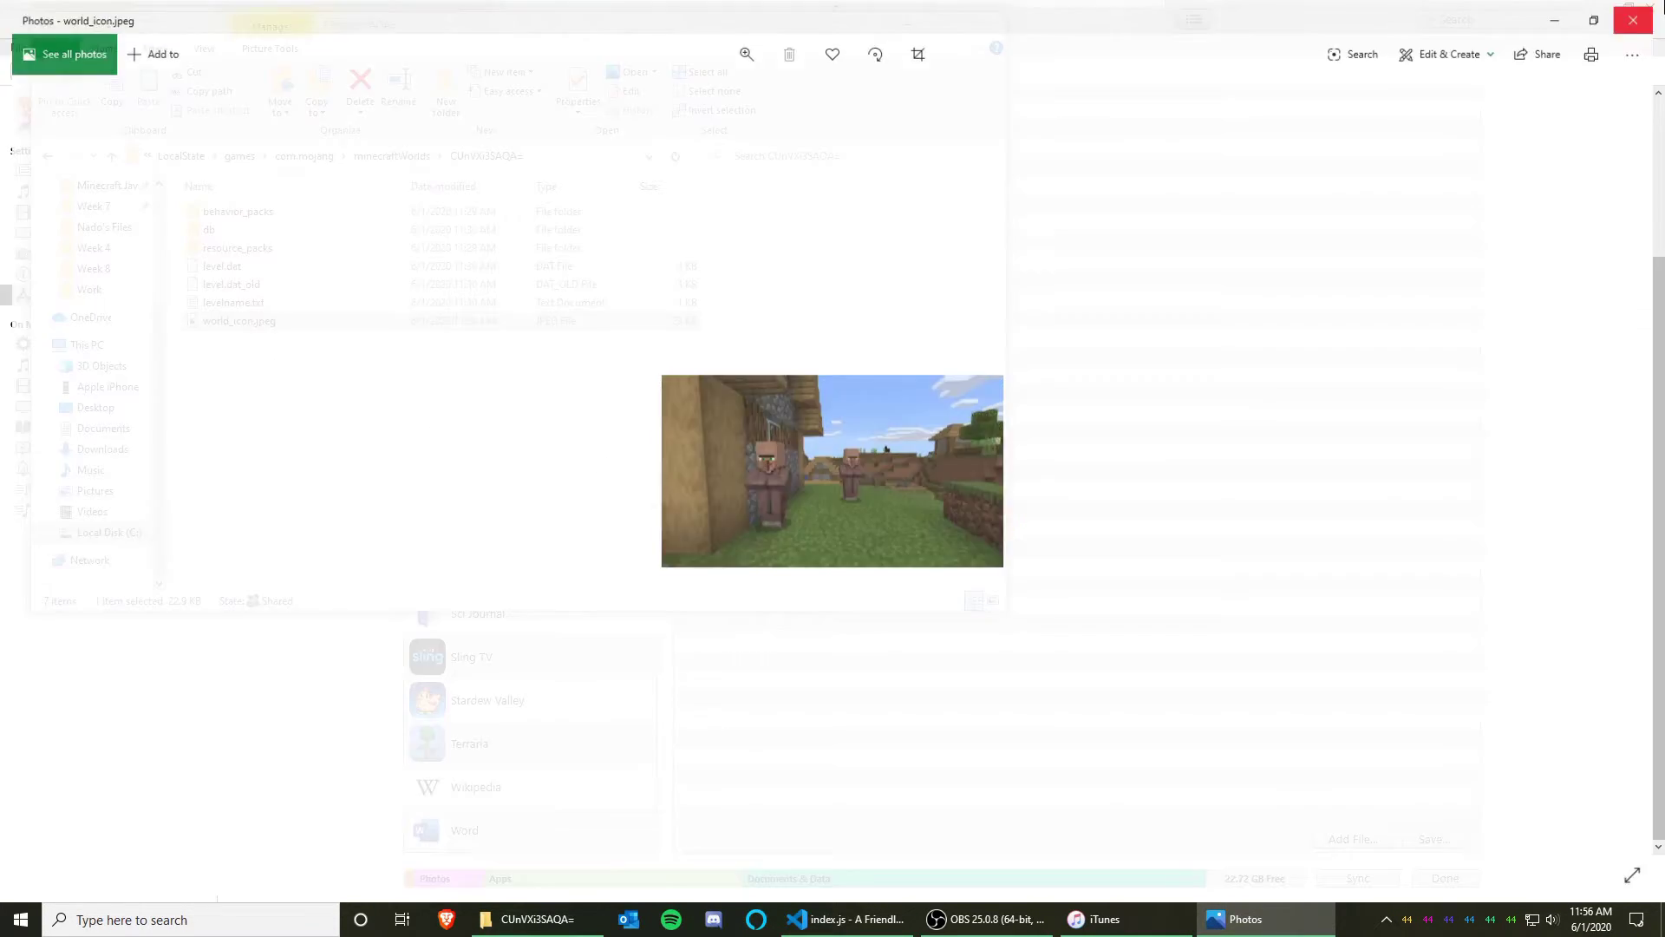
Return to the minecraftWorlds folder and copy the CUnVXi3SAQA= world folder
left_click(392, 156)
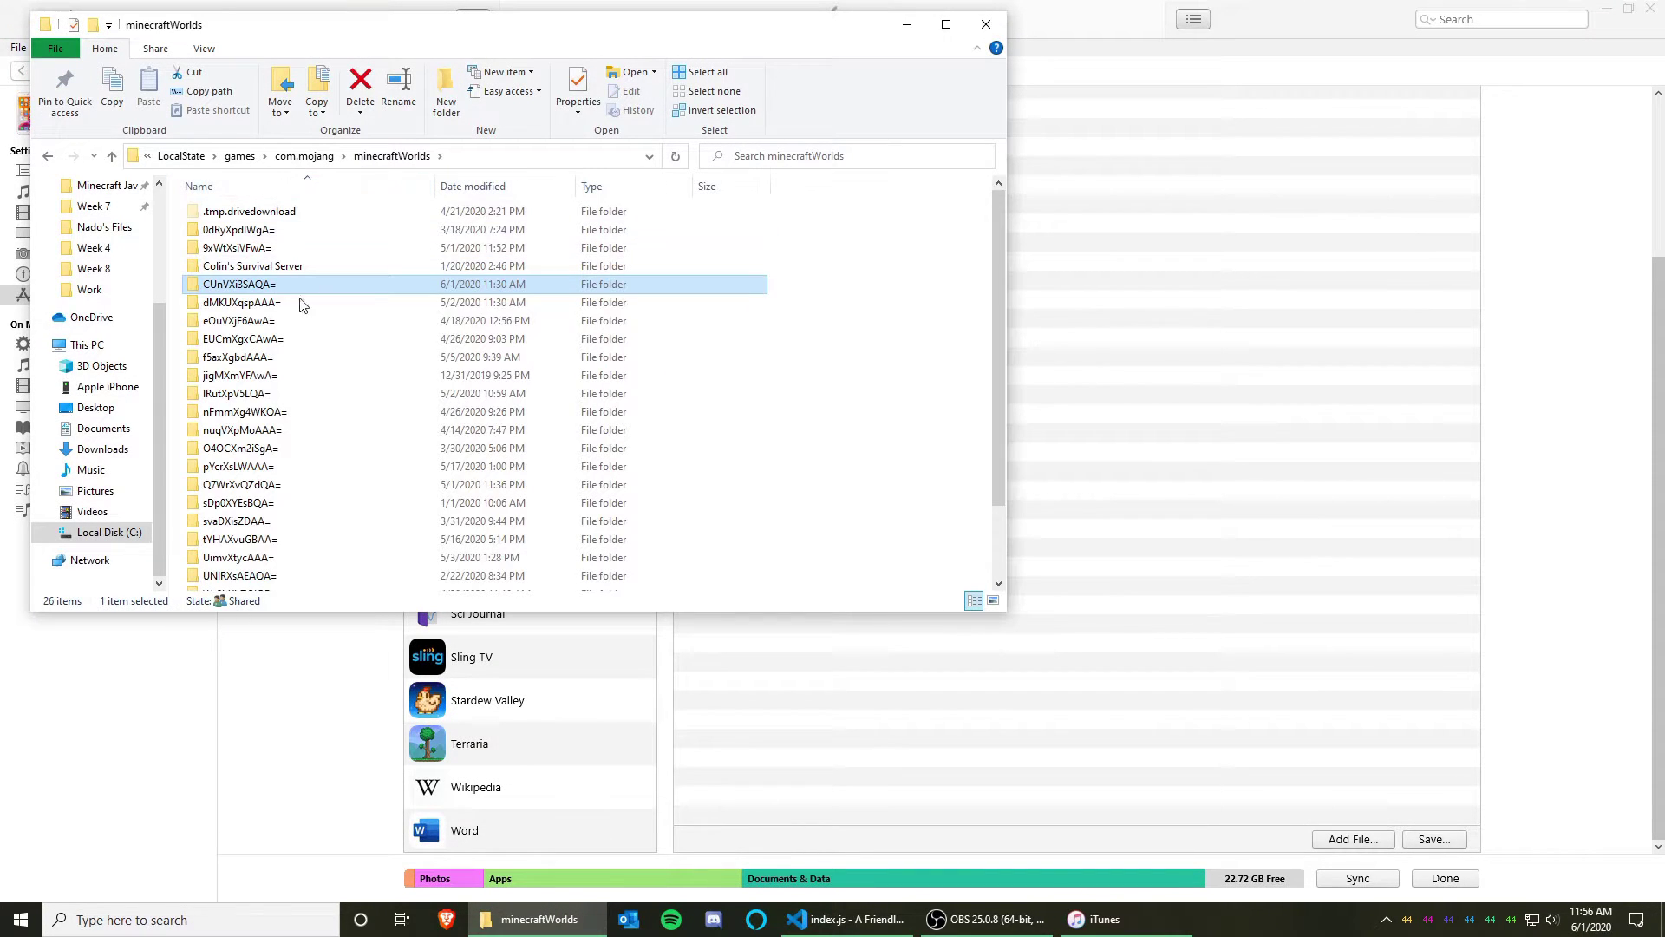
right_click(257, 287)
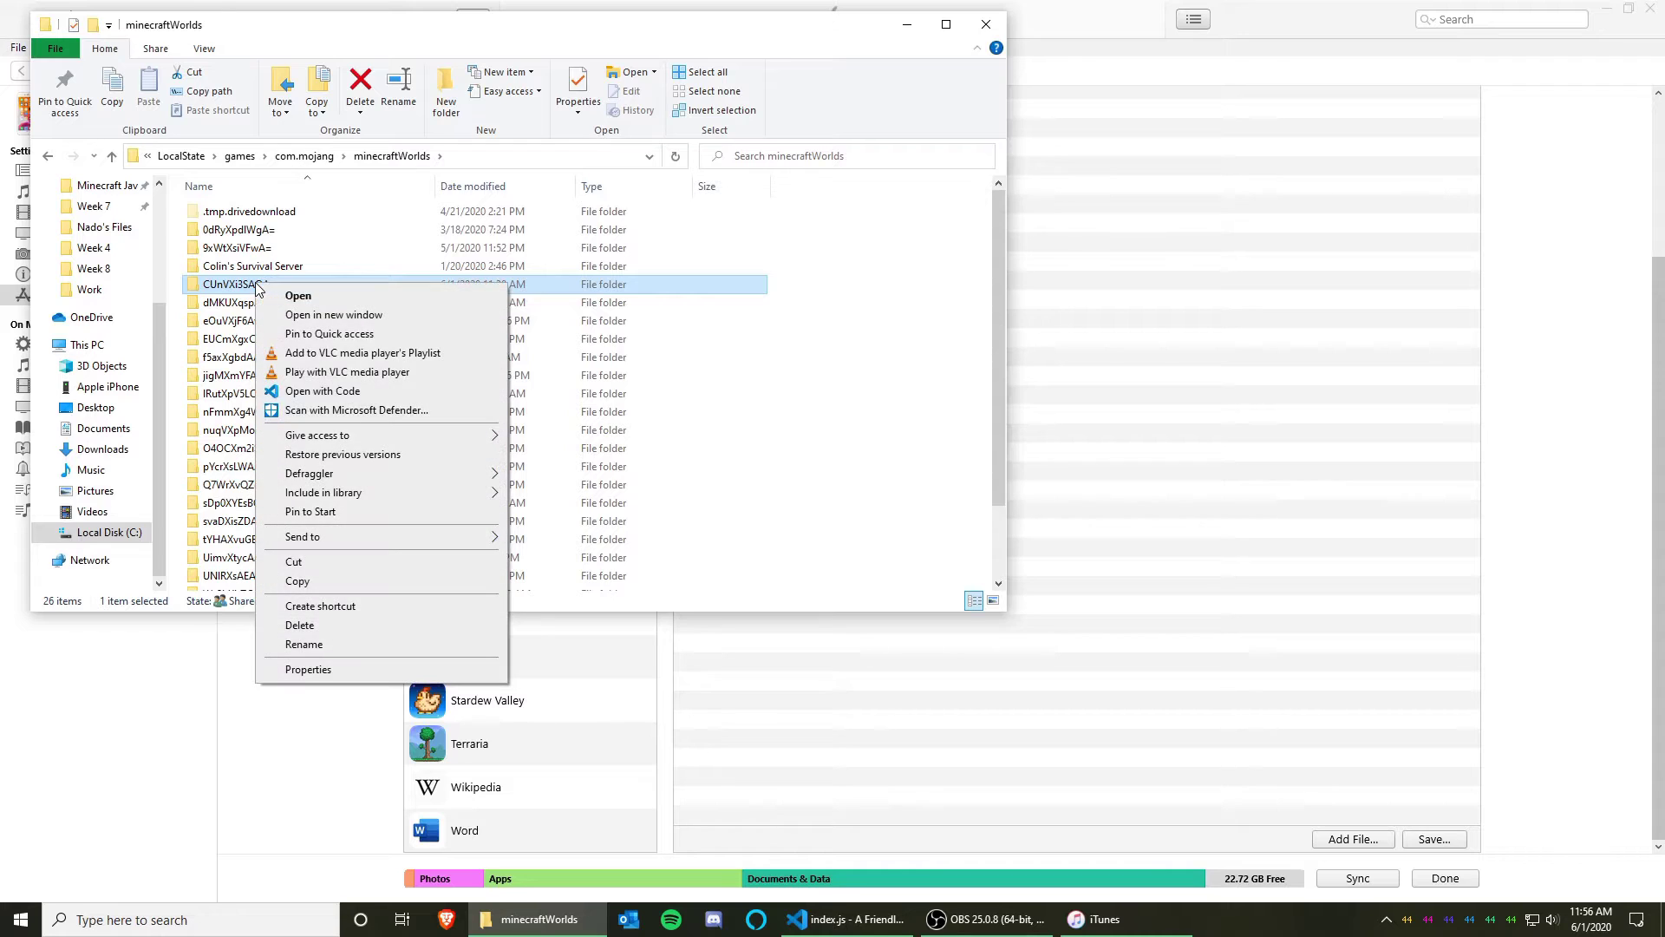
left_click(310, 582)
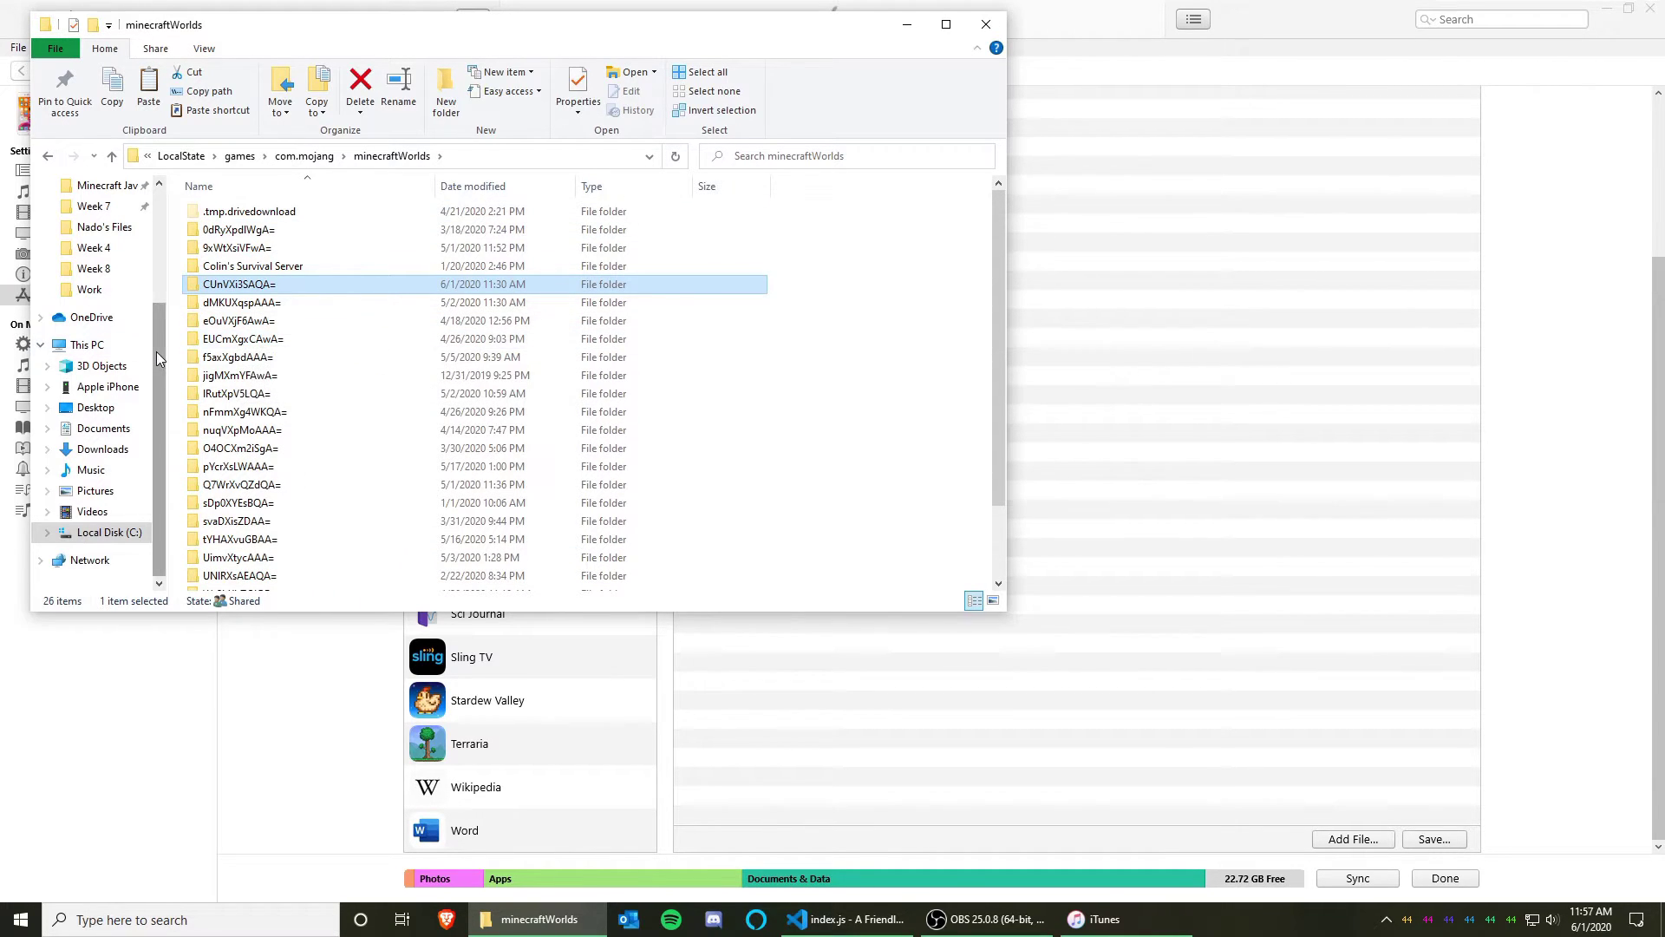
Open the games\com.mojang\minecraftWorlds folder on the Desktop
left_click_drag(156, 351, 149, 235)
left_click(108, 222)
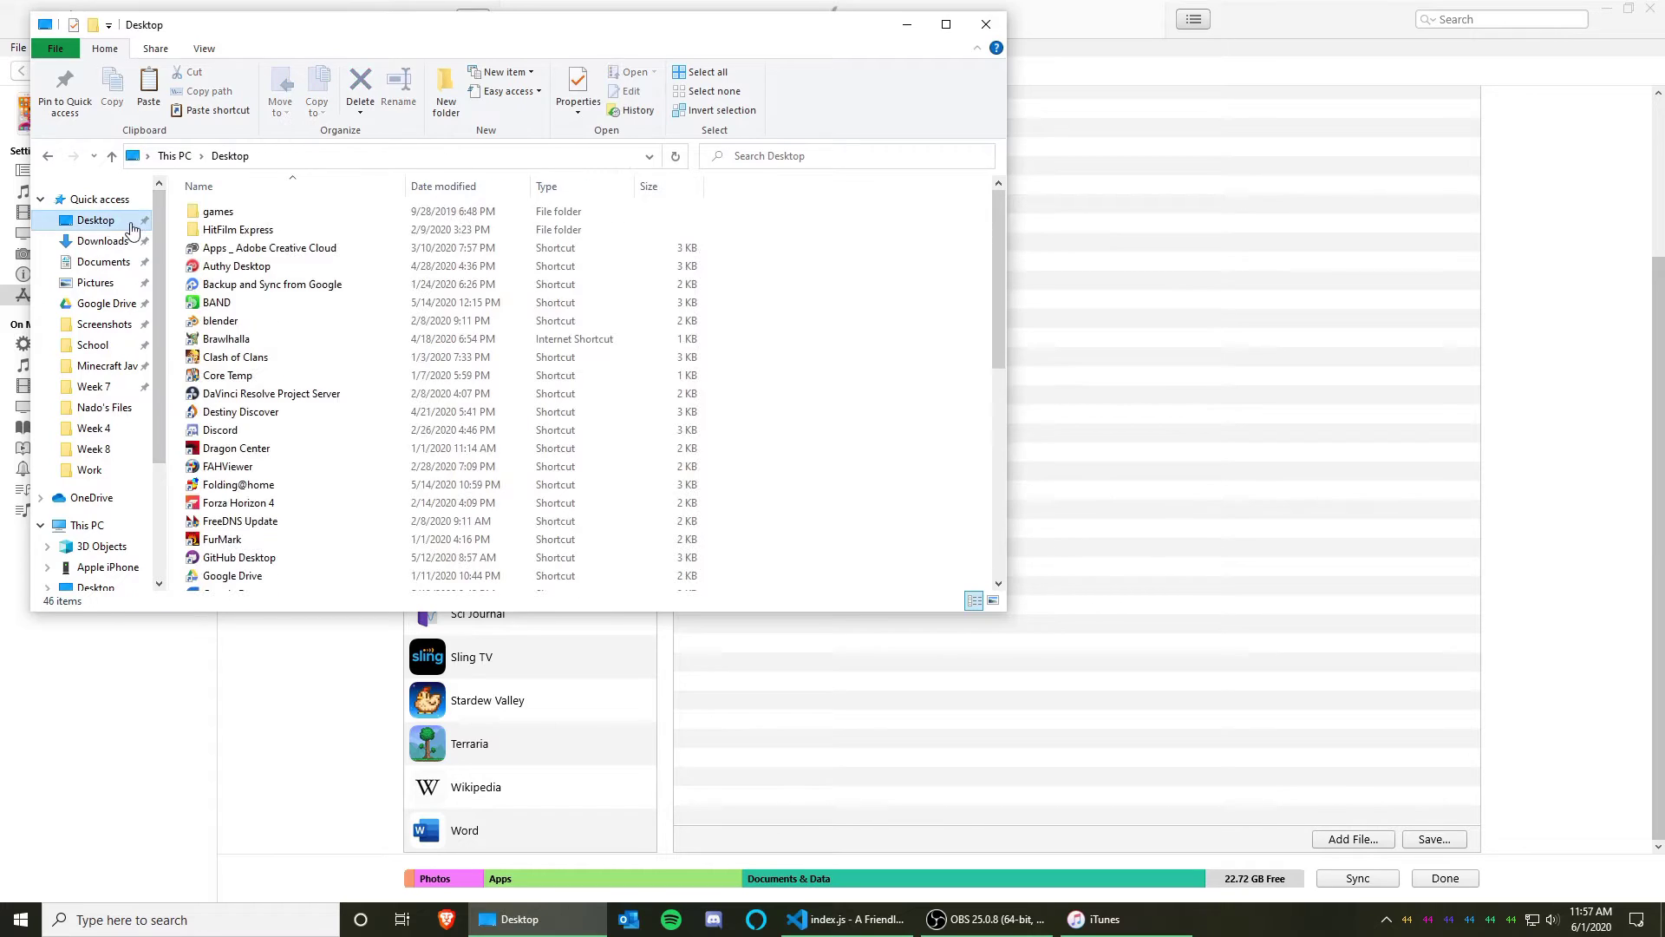
left_click(225, 215)
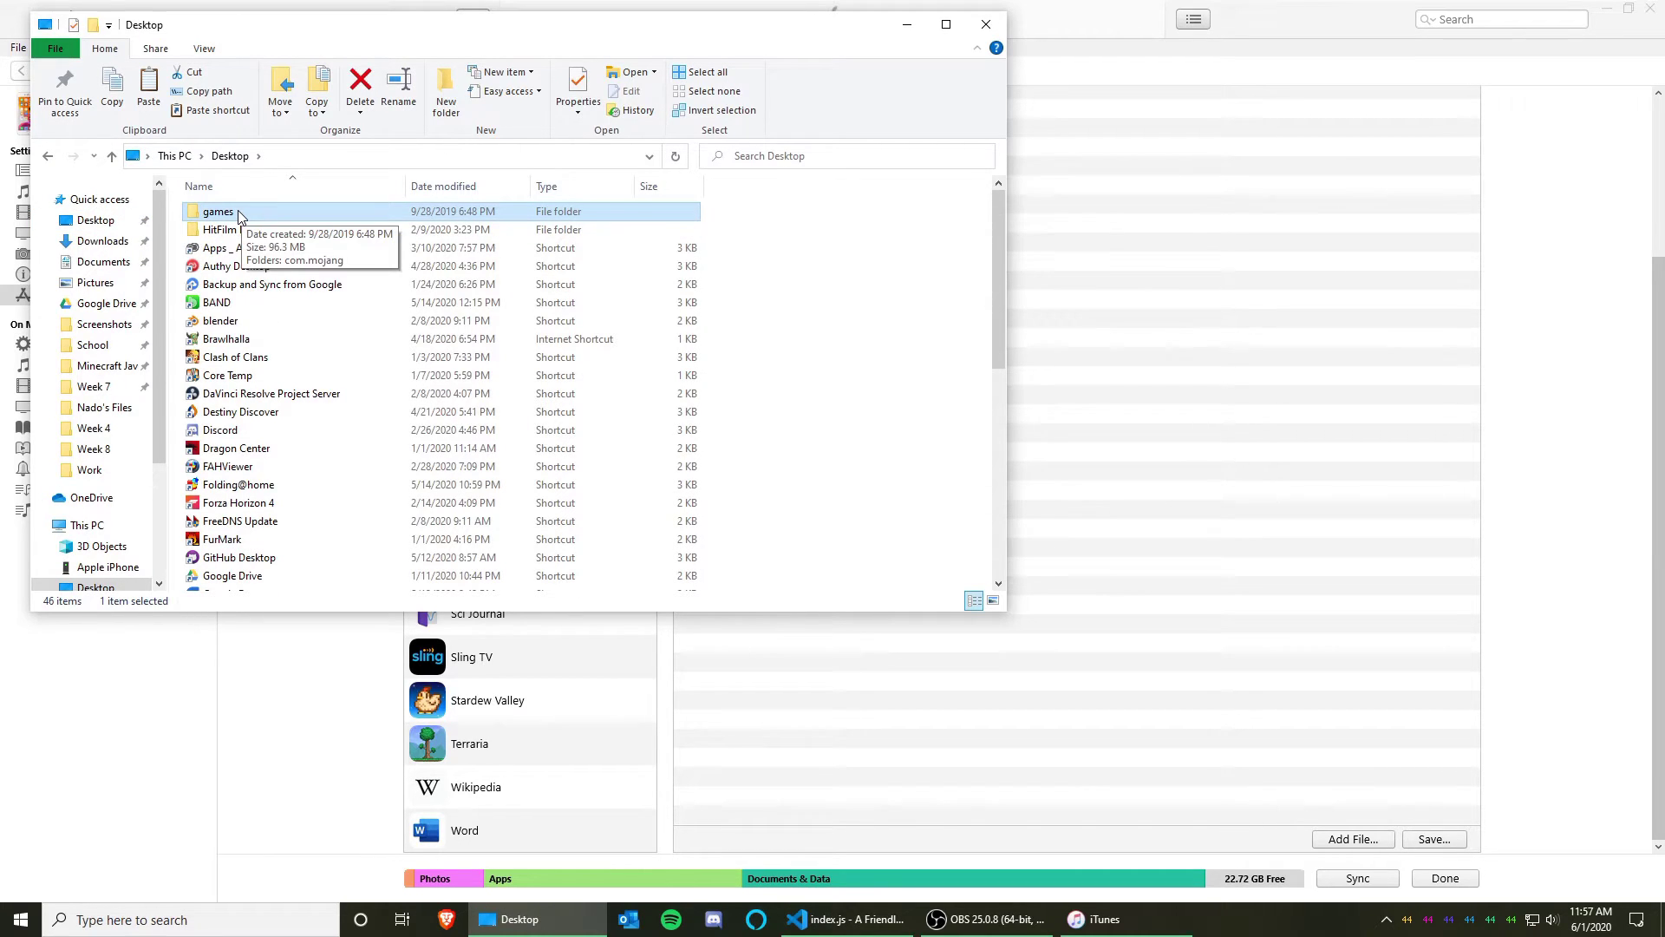
double_click(218, 213)
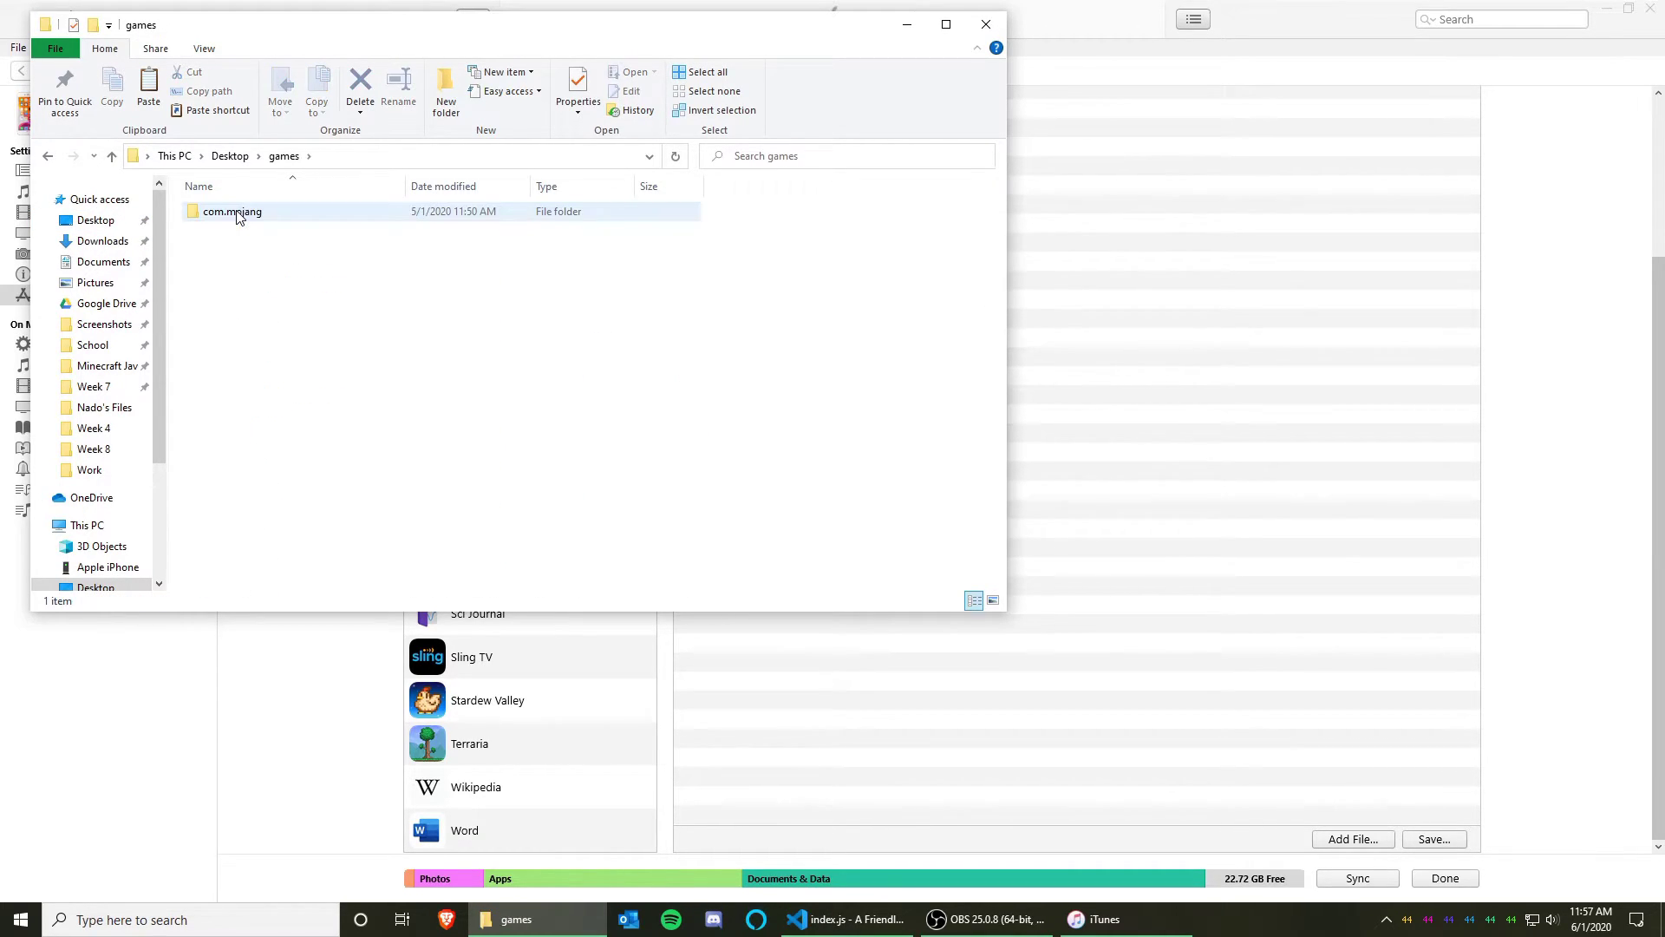
double_click(240, 219)
left_click(263, 328)
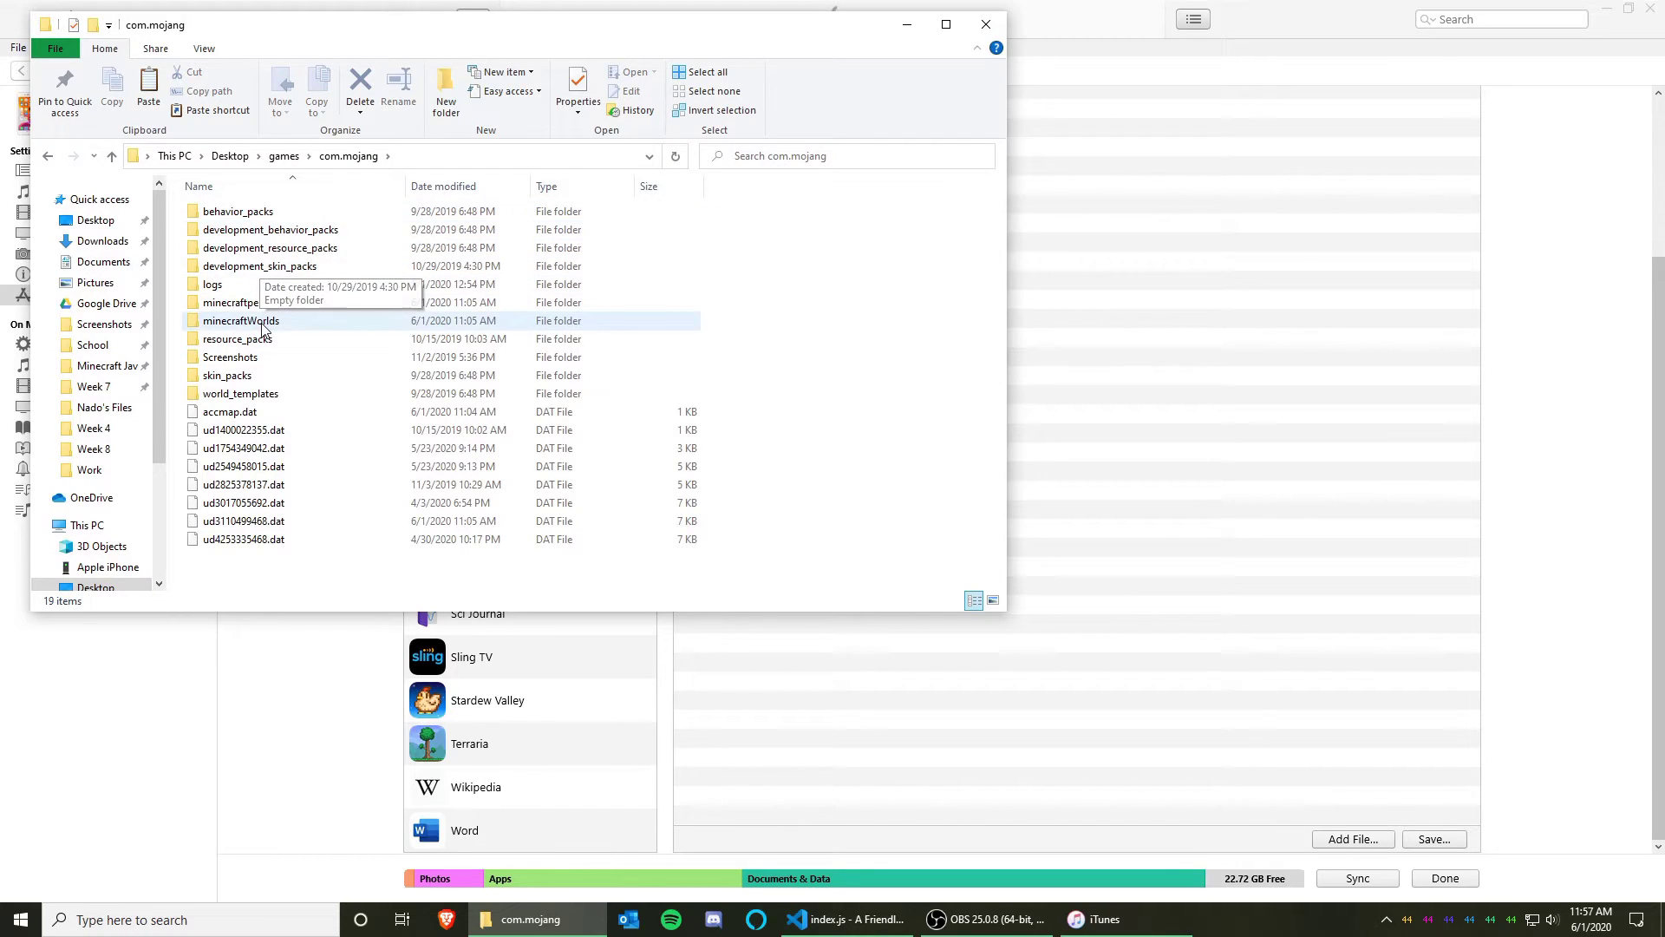
Paste the copied CUnVXi3SAQA= world folder into the Desktop copy of minecraftWorlds
right_click(270, 287)
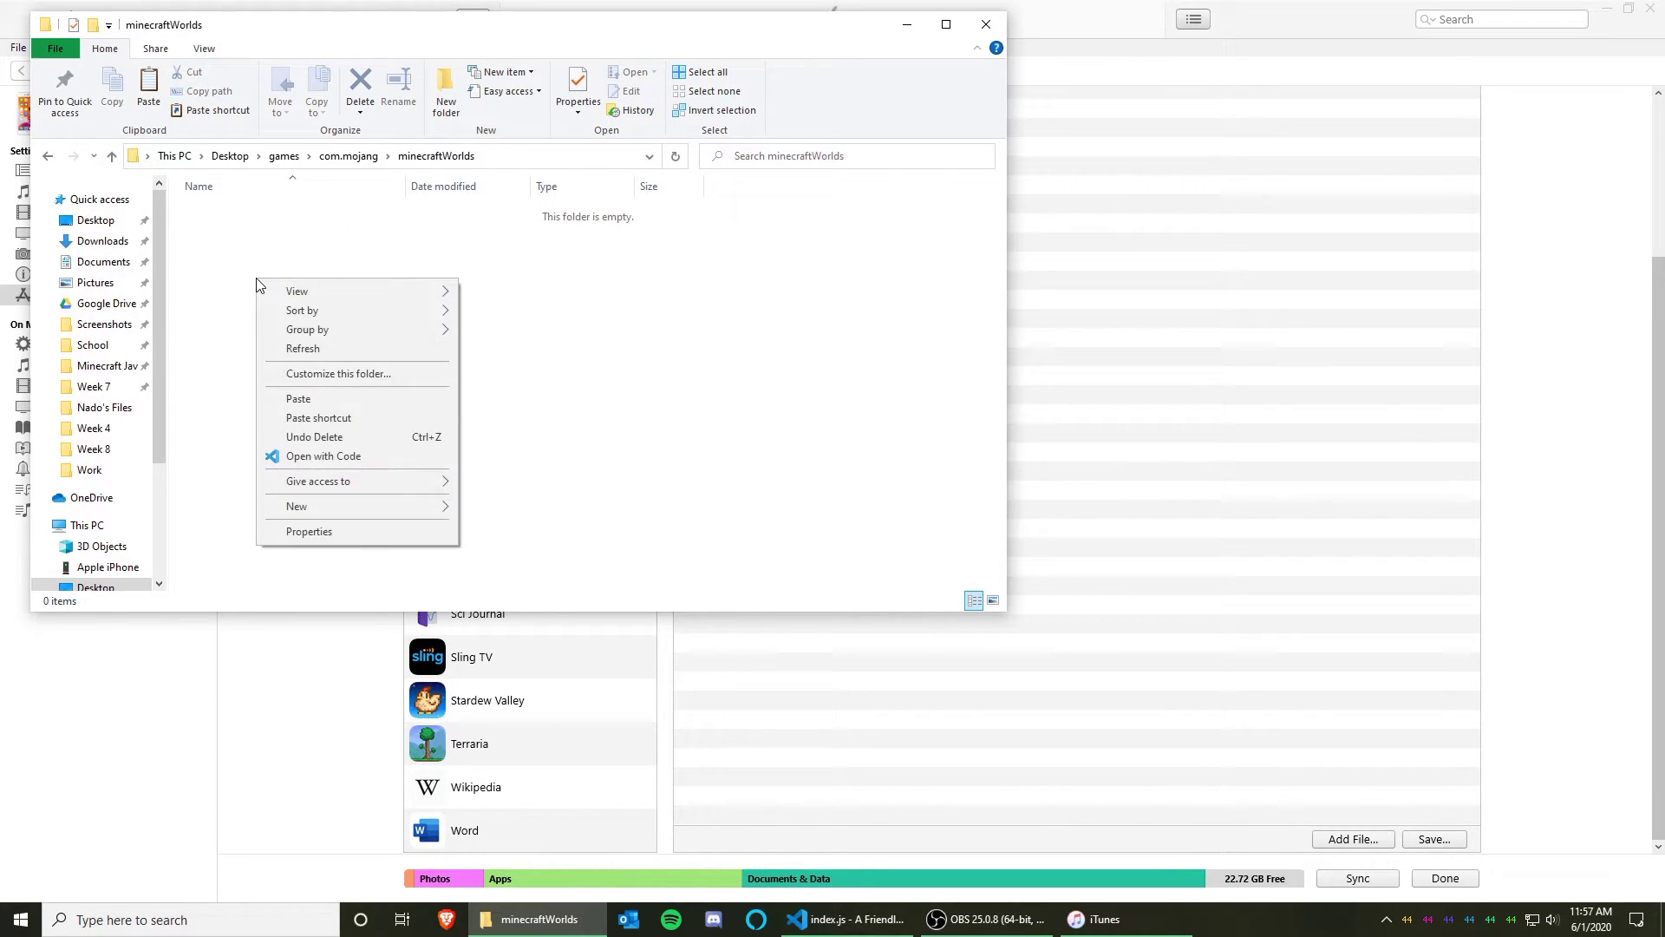
left_click(321, 399)
left_click(328, 320)
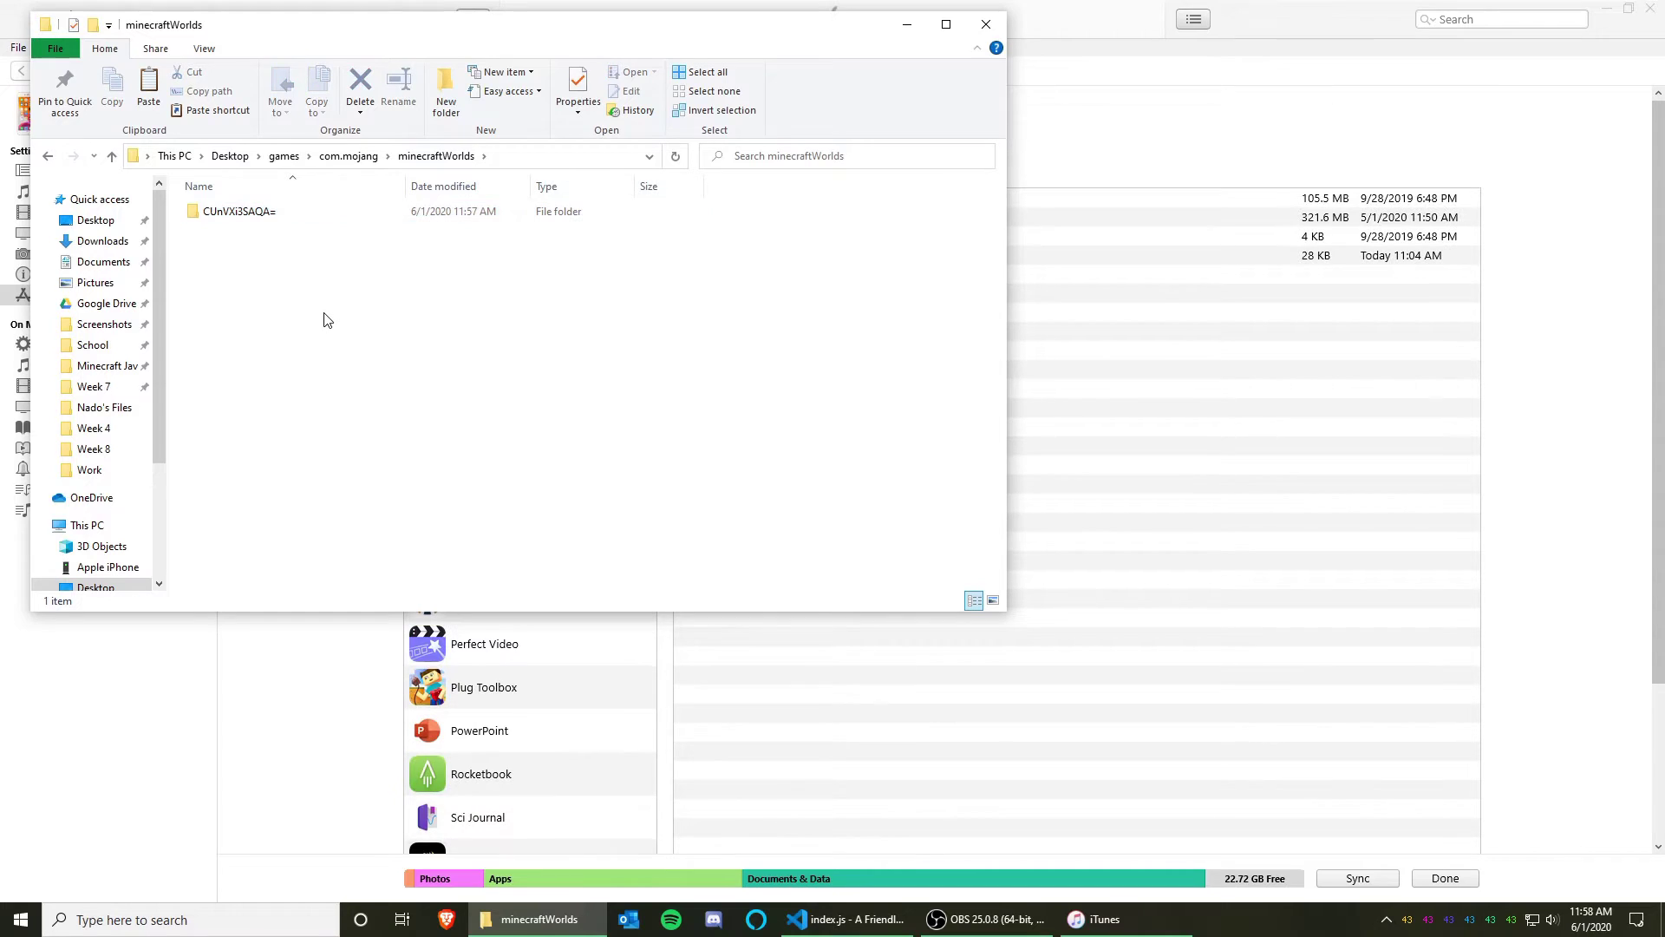
Return to the Desktop folder and copy its games folder into Minecraft Documents in iTunes File Sharing, replacing the existing games item
left_click(230, 156)
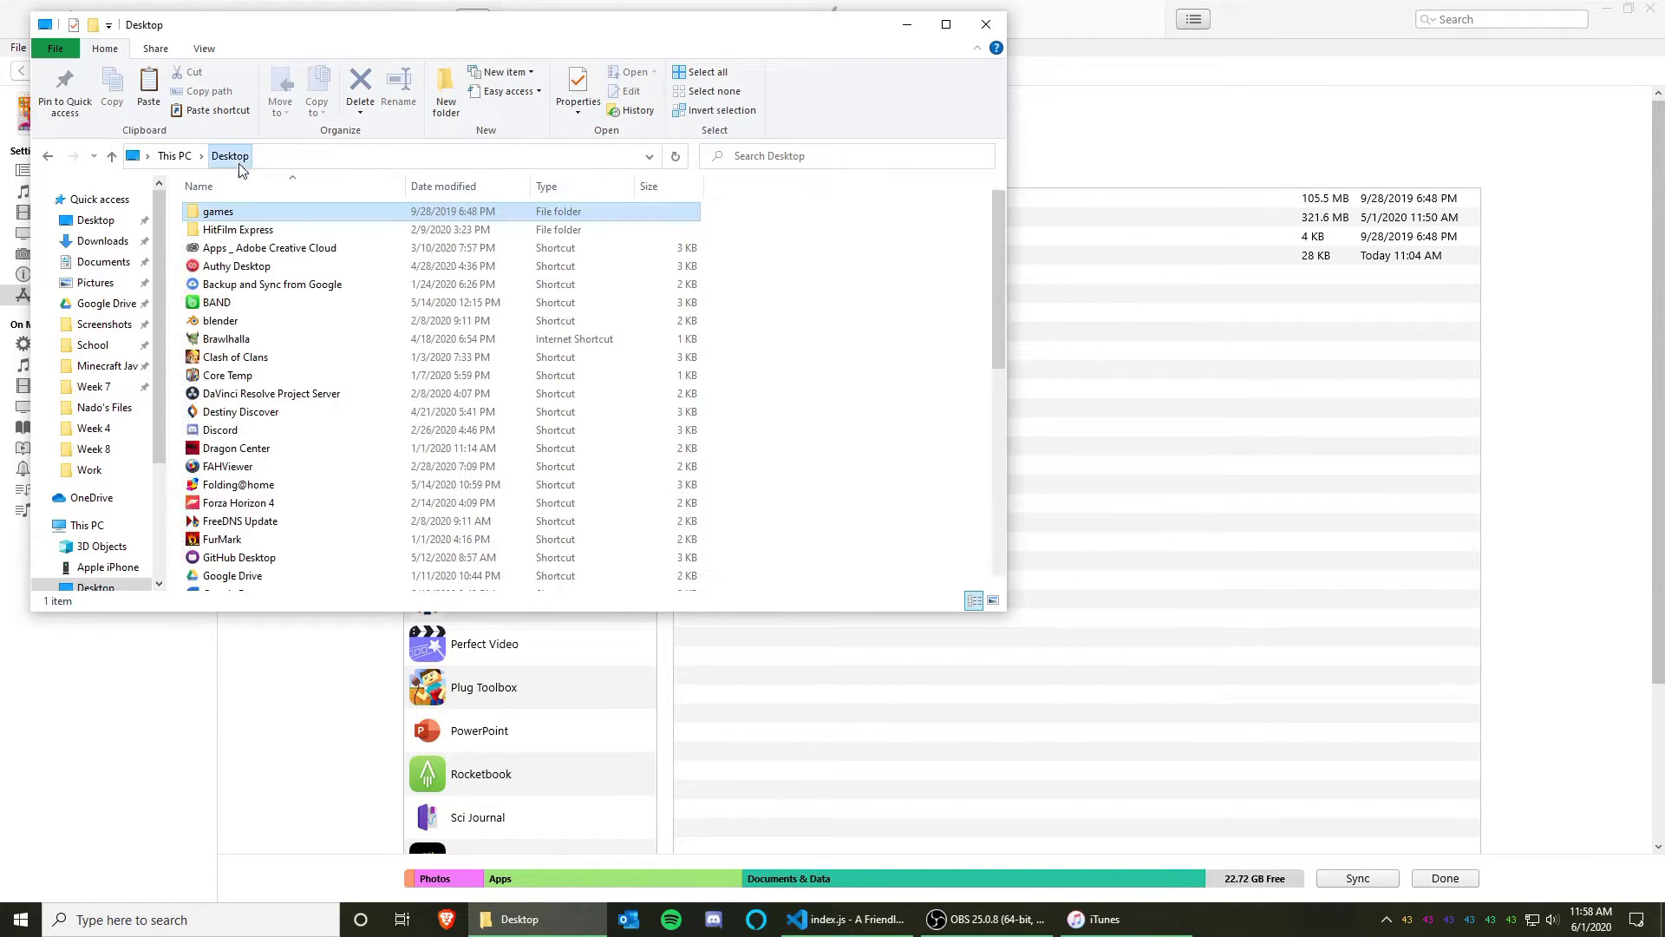
left_click(1634, 11)
left_click_drag(228, 213, 1369, 614)
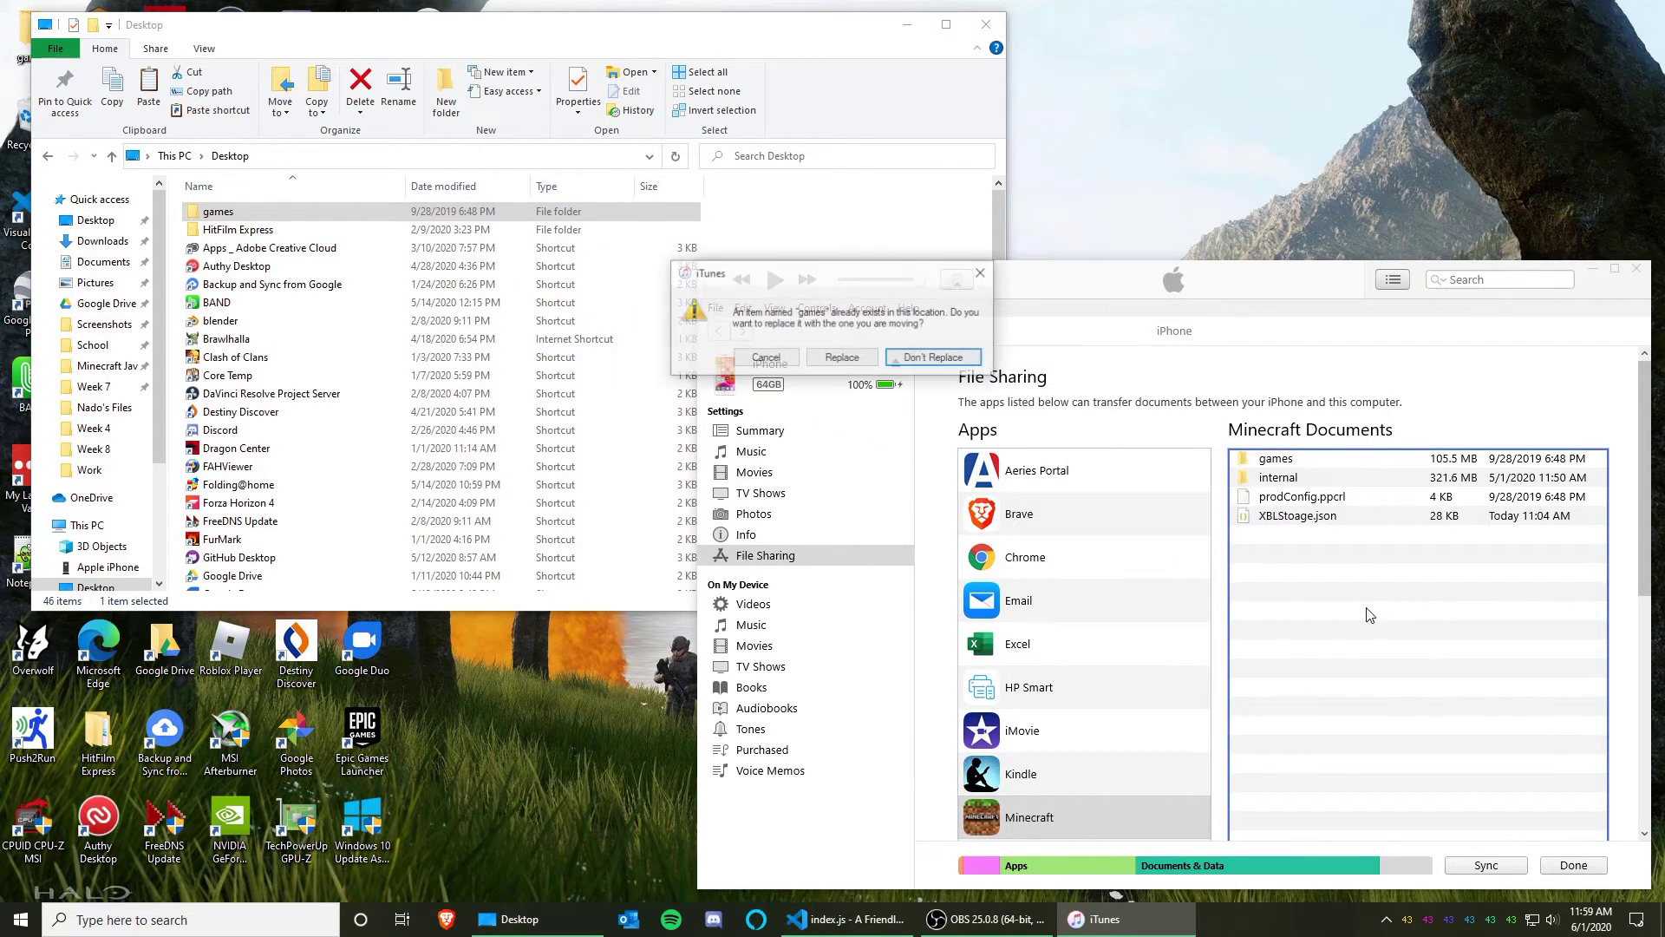
left_click(842, 359)
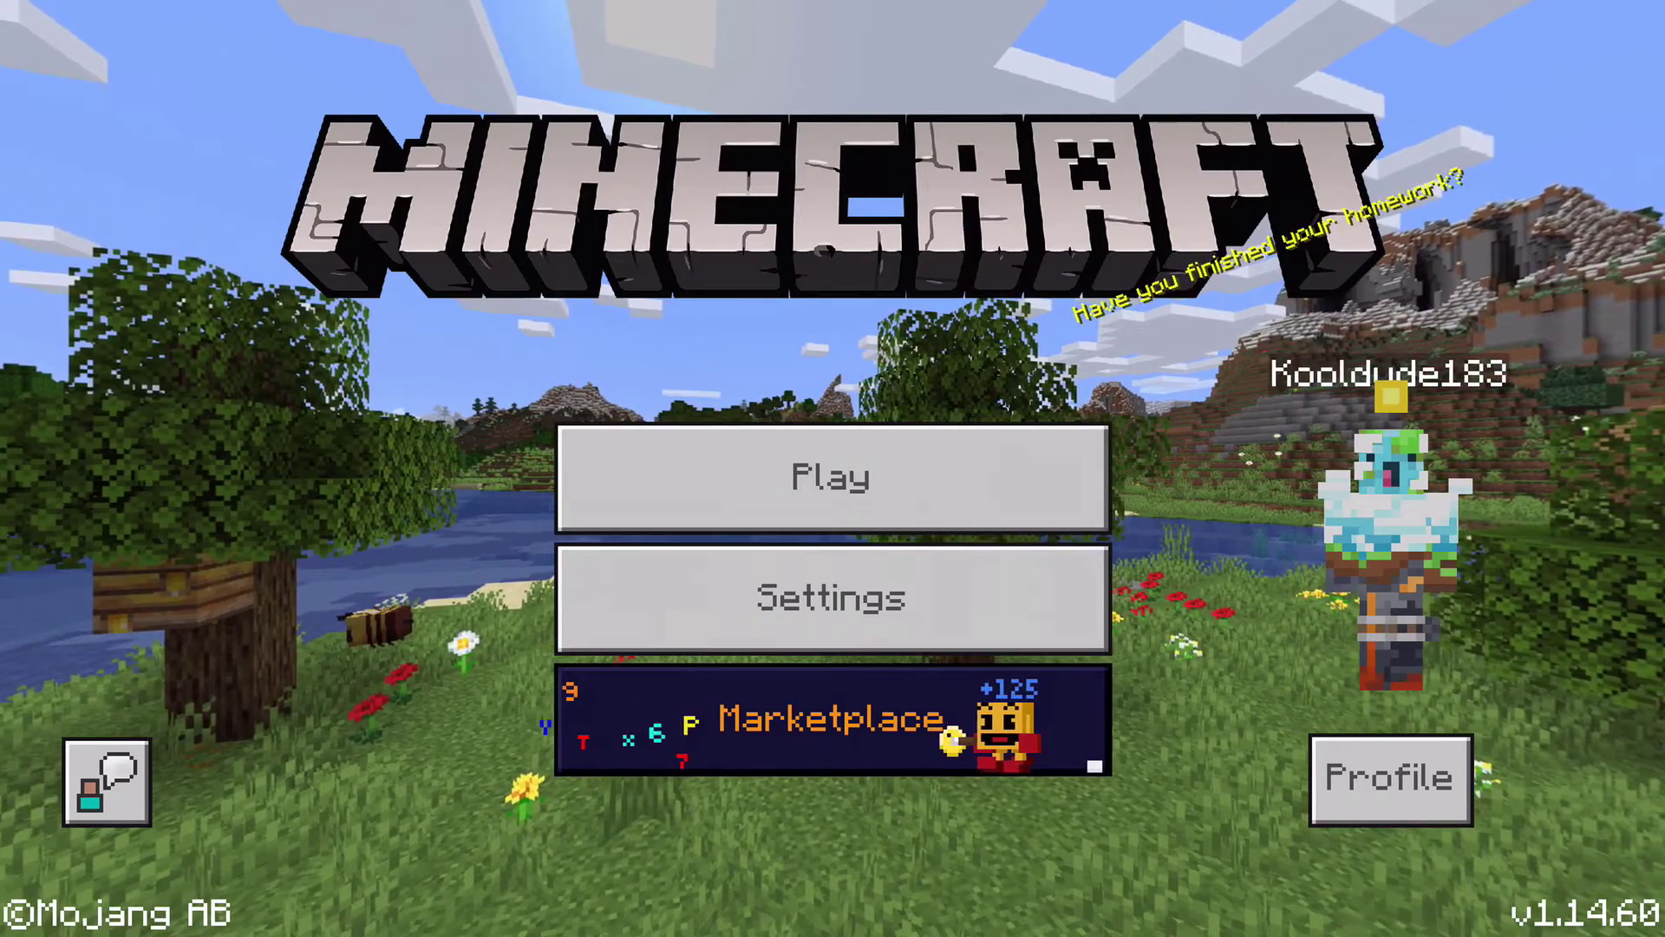
In Minecraft on the iPhone, open the list of worlds to check for the transferred world
key("Return")
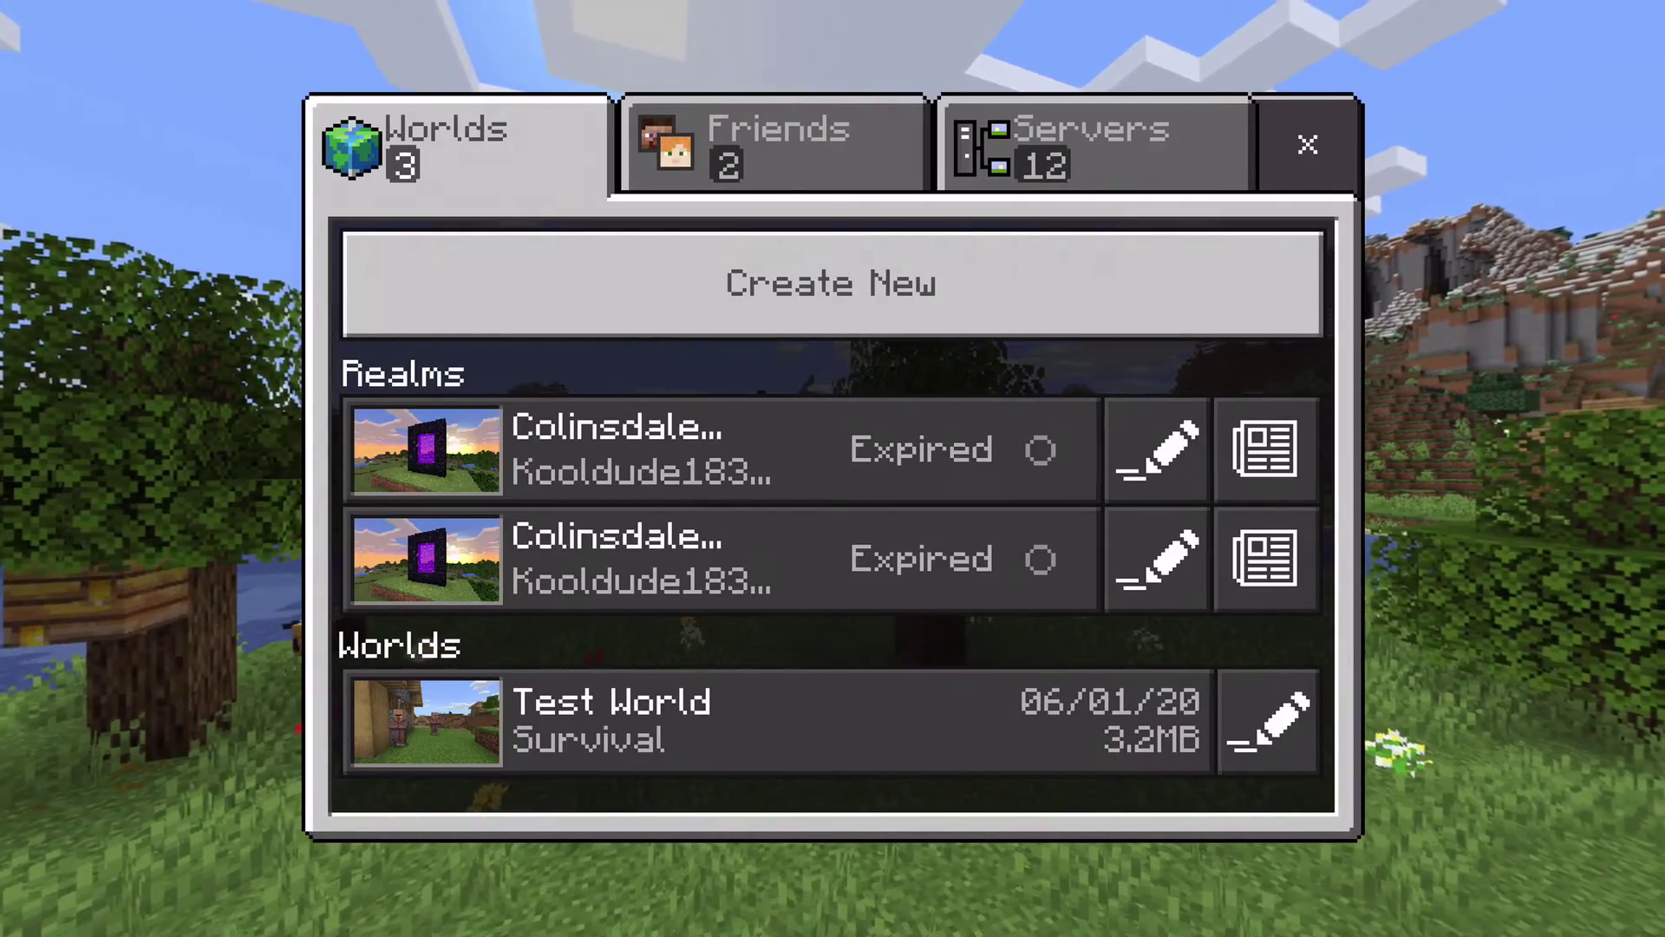